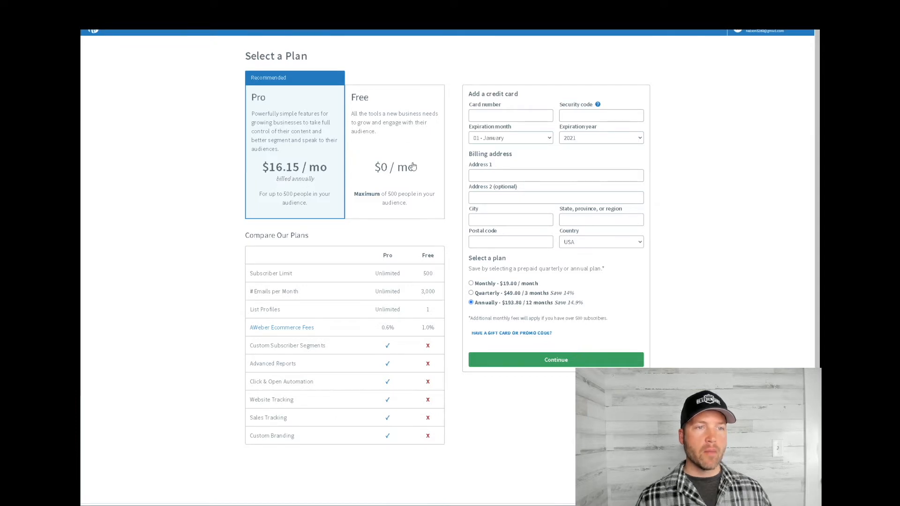
- Choose the Free plan and continue with the account sign-up
left_click(395, 158)
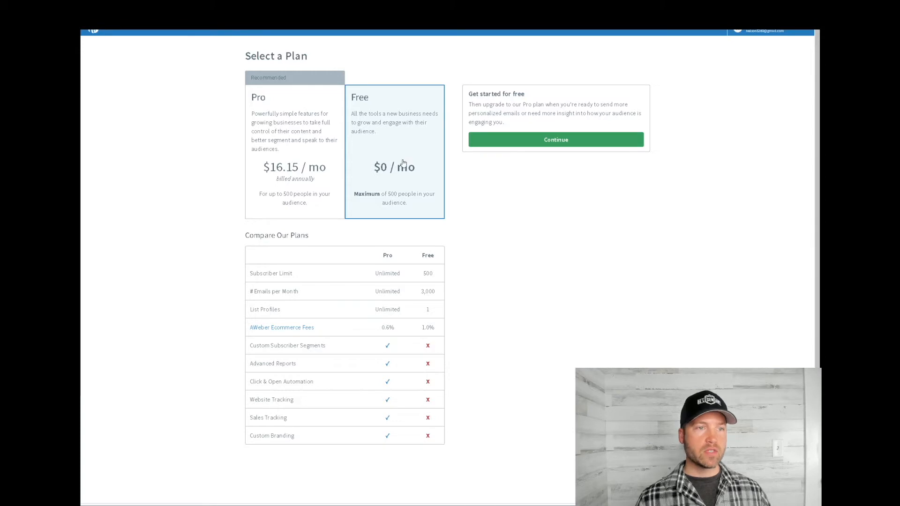
left_click(557, 140)
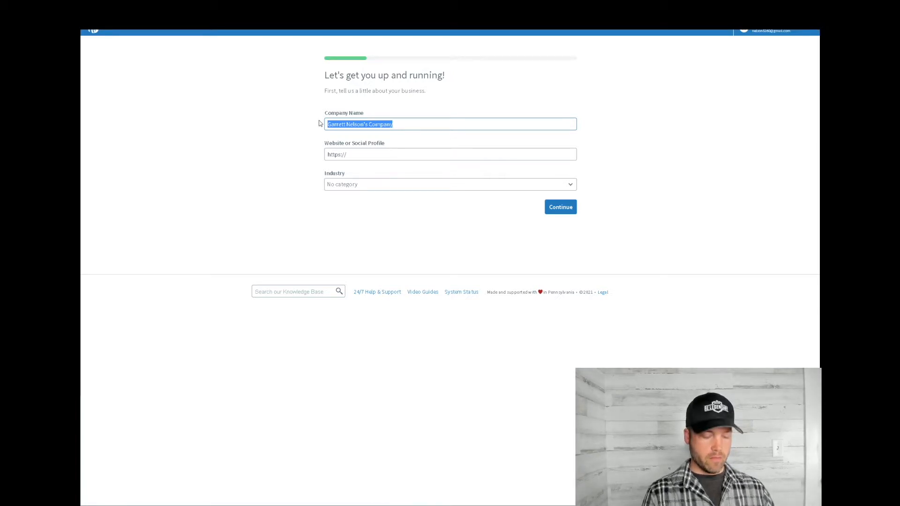
- Set the company name to "Test Company" and fill in the business website address
type("Garre")
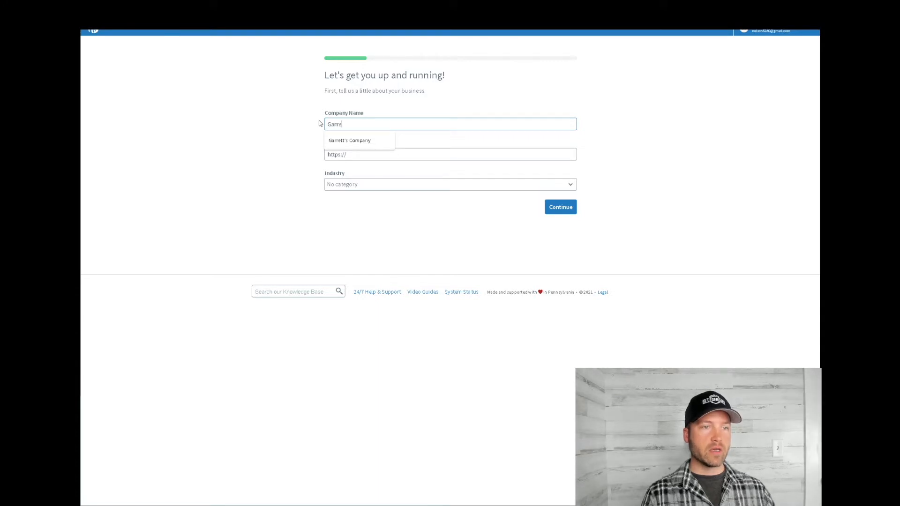
key("BackSpace")
key("BackSpace")
key("BackSpace")
key("BackSpace")
key("BackSpace")
type("Test Compan")
left_click(359, 155)
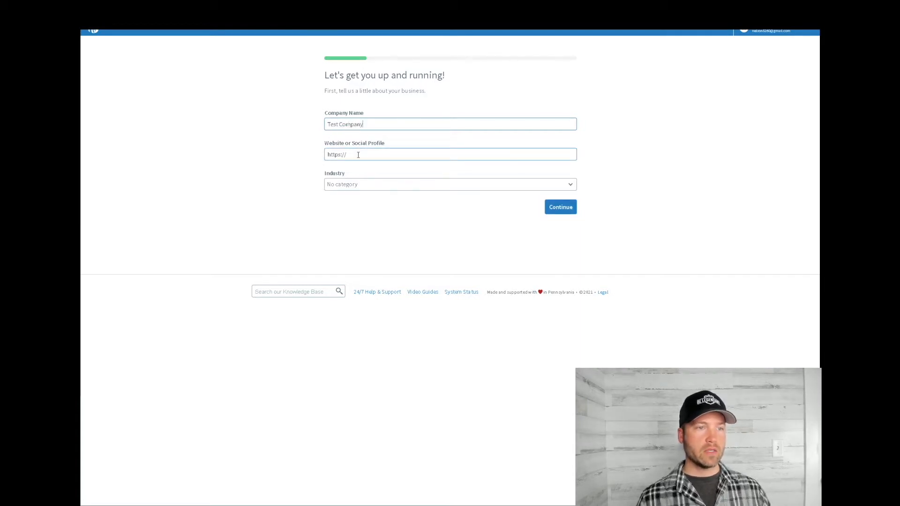
left_click(367, 172)
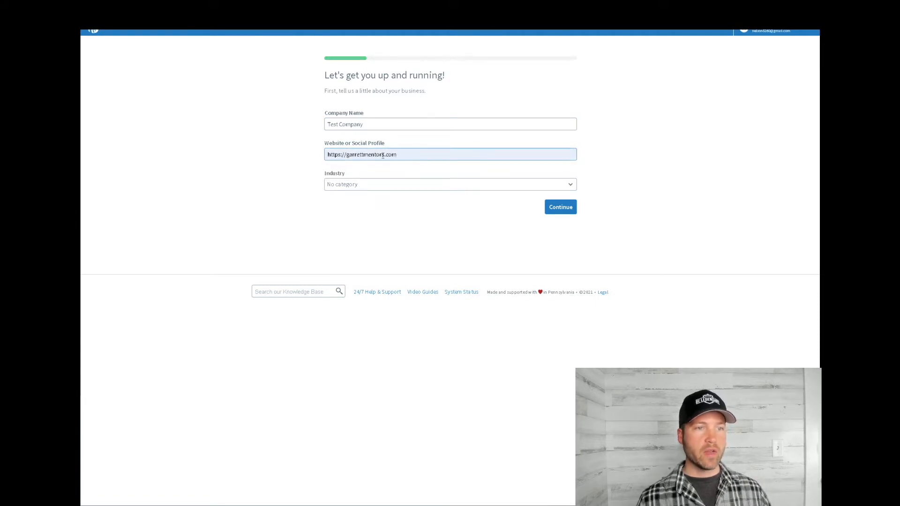
- Set the industry to Network Marketing / Affiliate Marketing and submit the business details
left_click(357, 186)
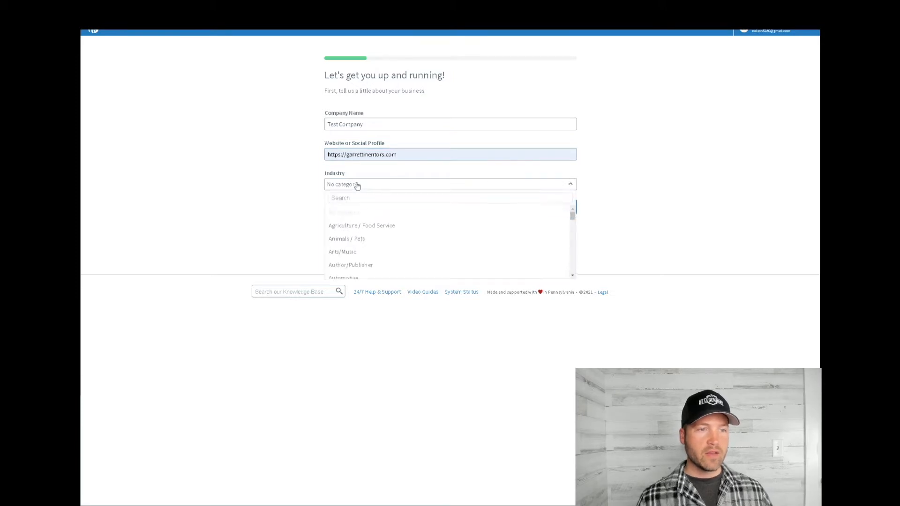
left_click(372, 198)
type("affi")
left_click(394, 213)
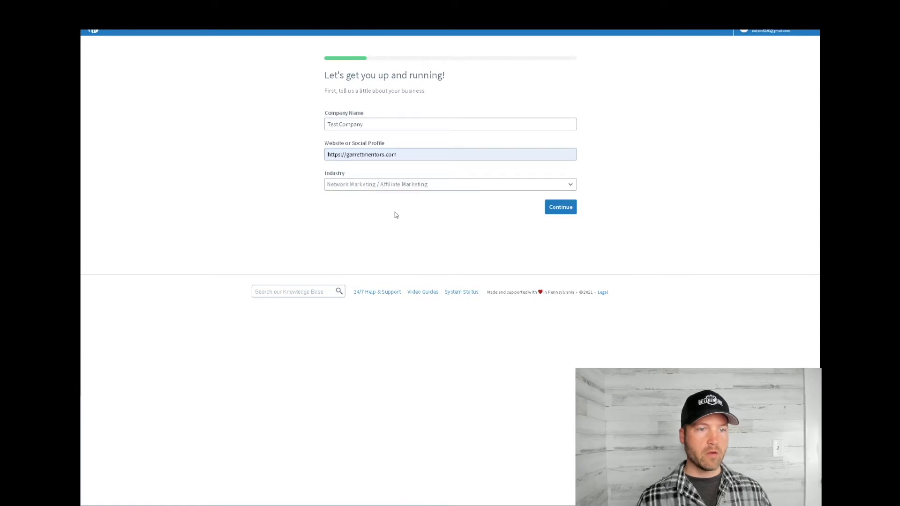
left_click(559, 209)
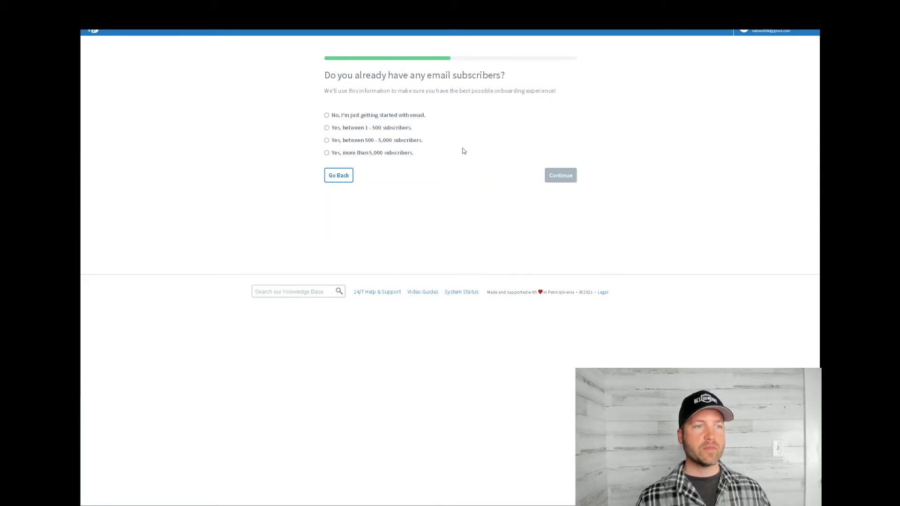
- Answer the subscriber question with "No, I'm just getting started with email." and skip the business goals question
left_click(326, 115)
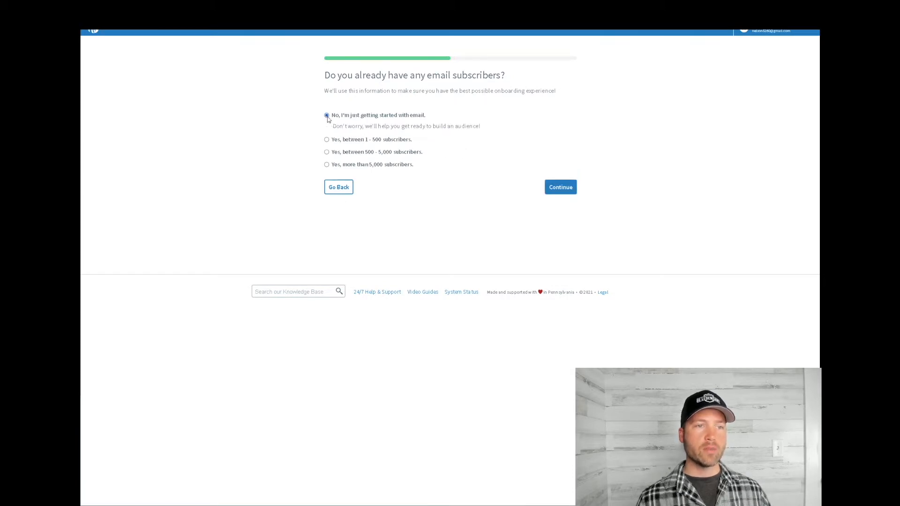
left_click(559, 190)
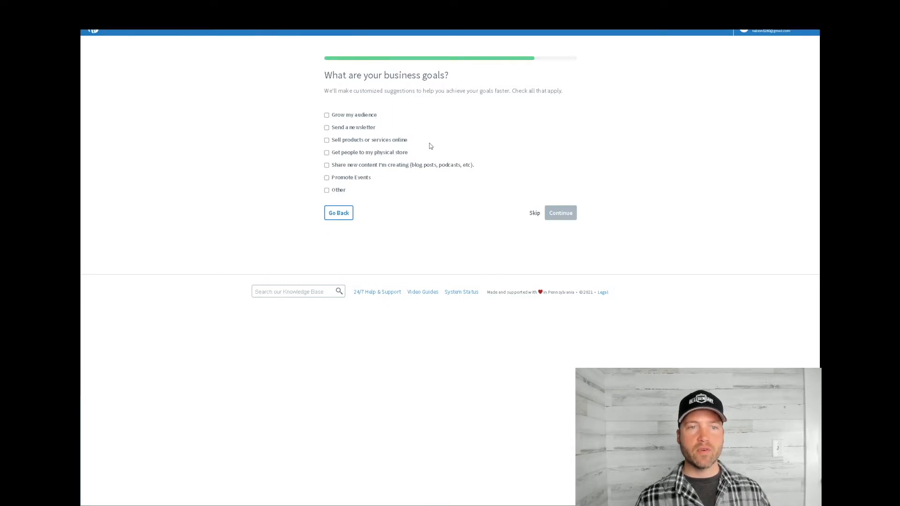
left_click(535, 214)
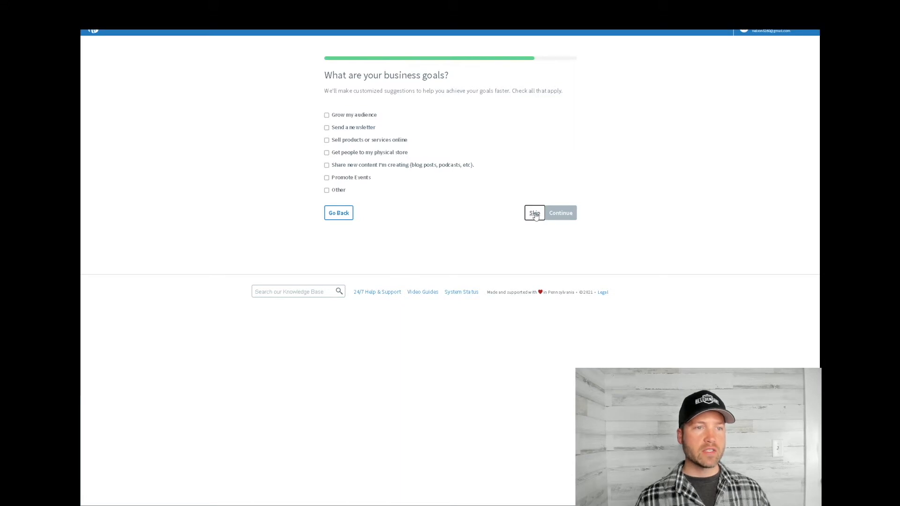
left_click(535, 246)
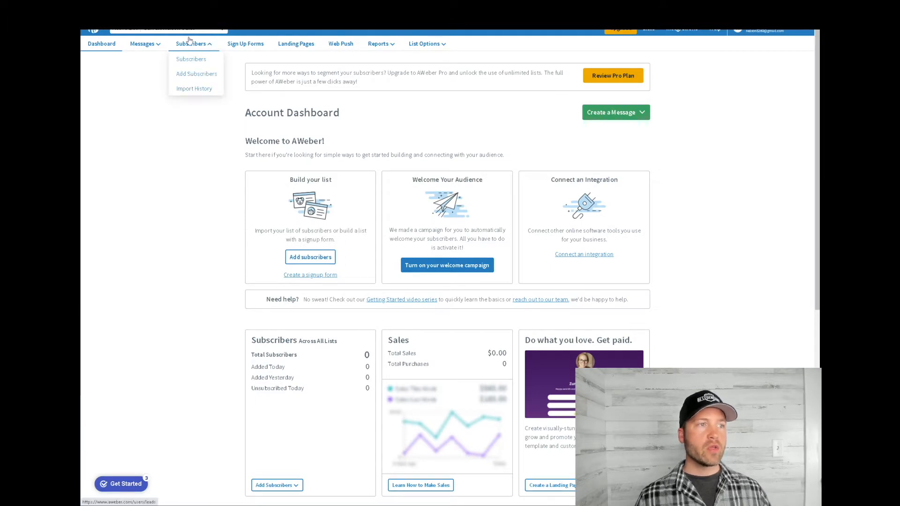
left_click(221, 31)
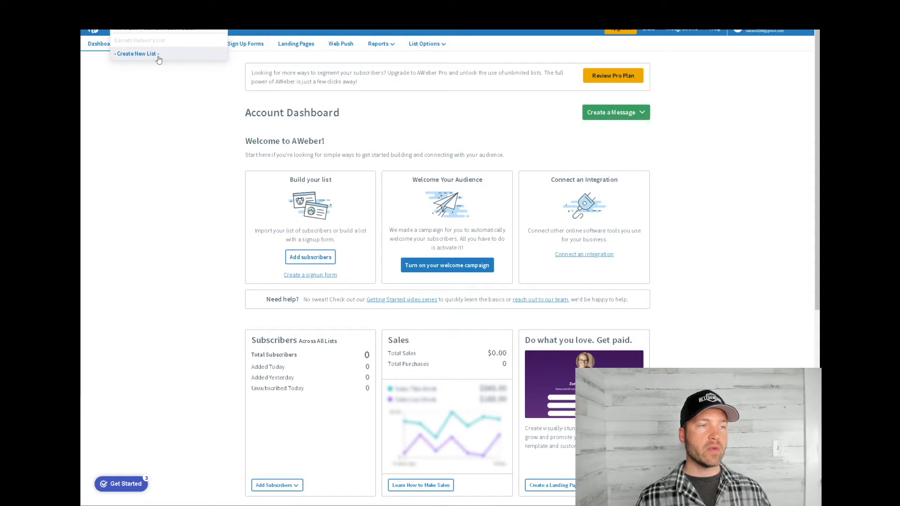
left_click(210, 196)
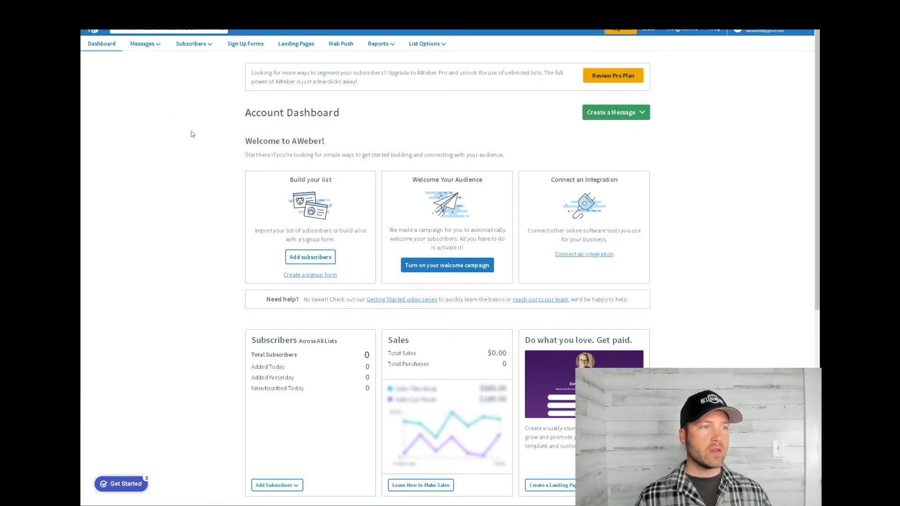
- Open the Campaigns page and dismiss its introductory guide
mouse_move(148, 47)
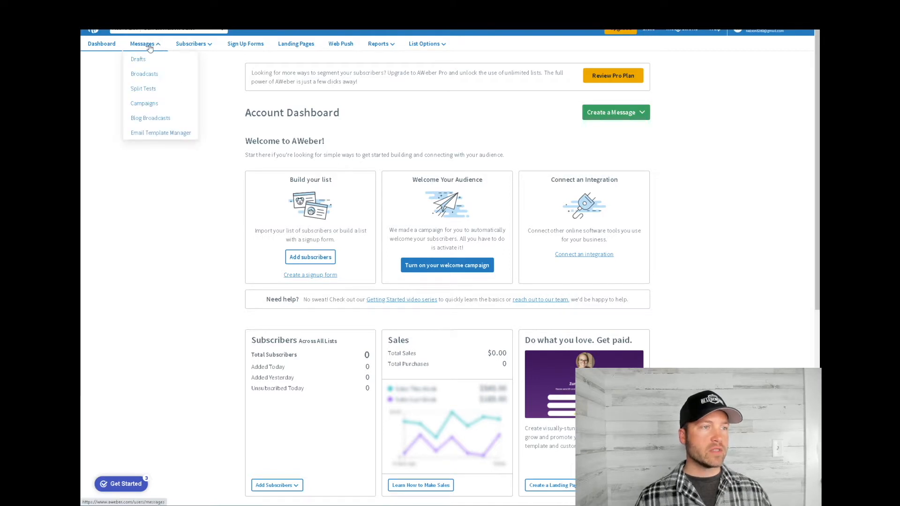
left_click(145, 104)
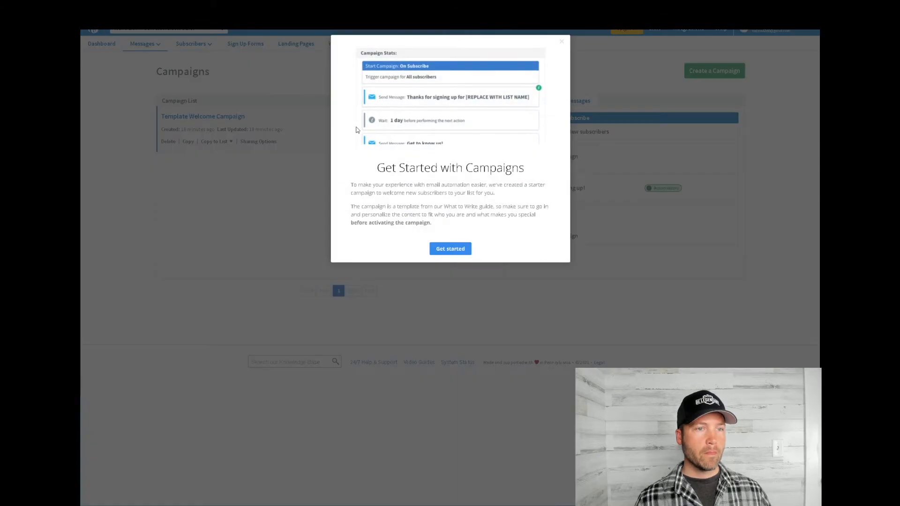
left_click(459, 252)
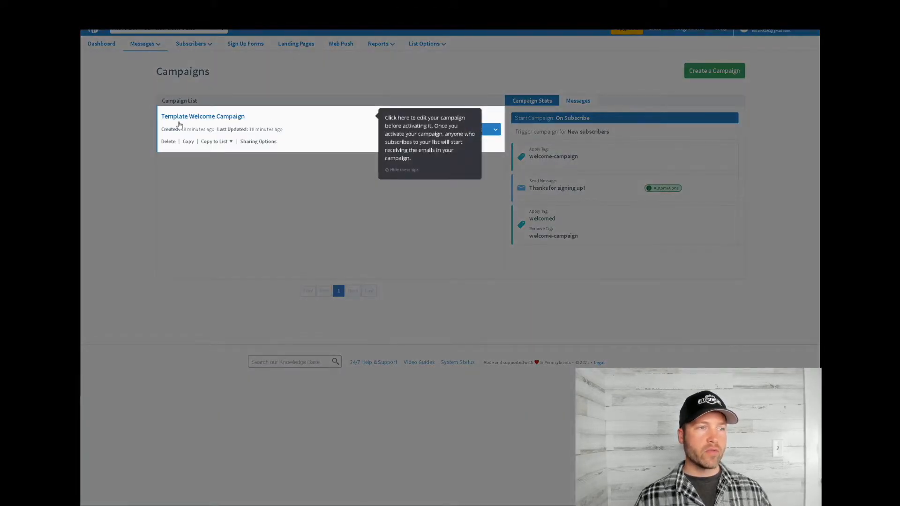
left_click(329, 128)
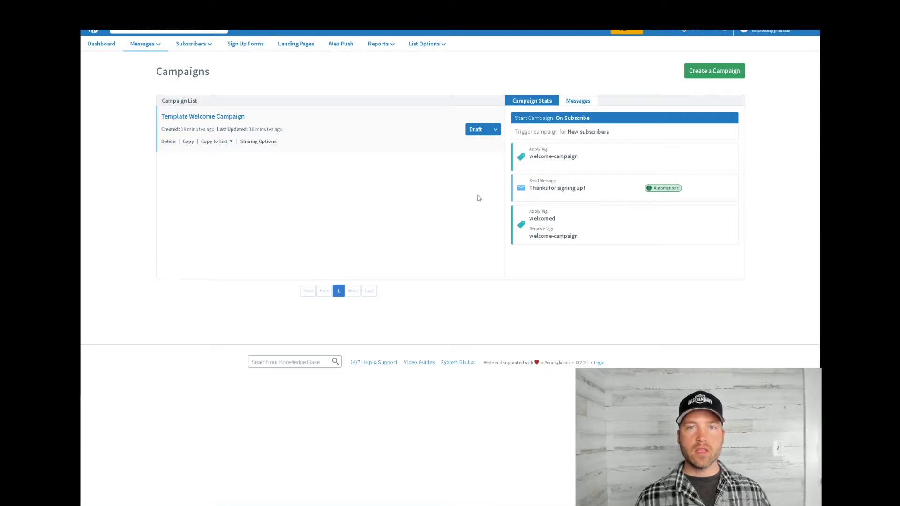
- Create a new campaign by importing a shared one under the name Example Campaign
left_click(711, 71)
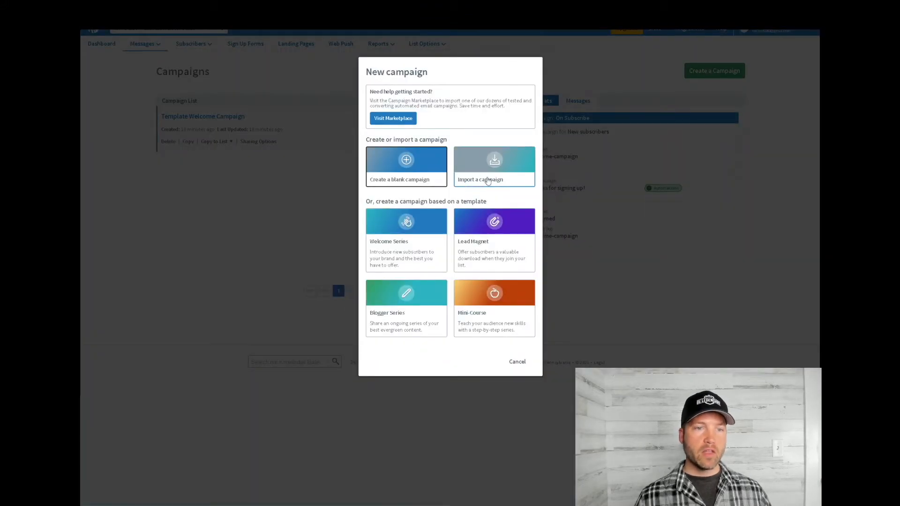
left_click(509, 169)
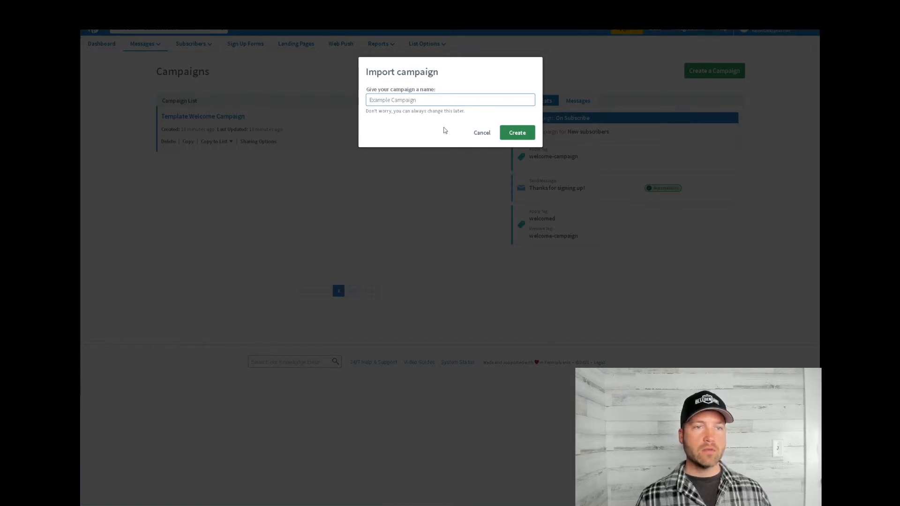
left_click(513, 133)
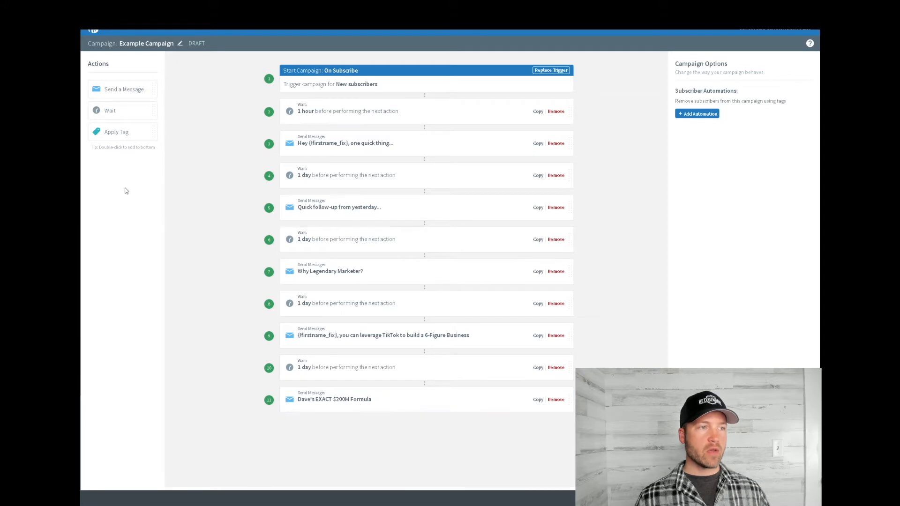
- Add a 1-day wait at the end of the campaign, after the last message, leaving its unit as days
left_click_drag(114, 111, 301, 442)
left_click(769, 108)
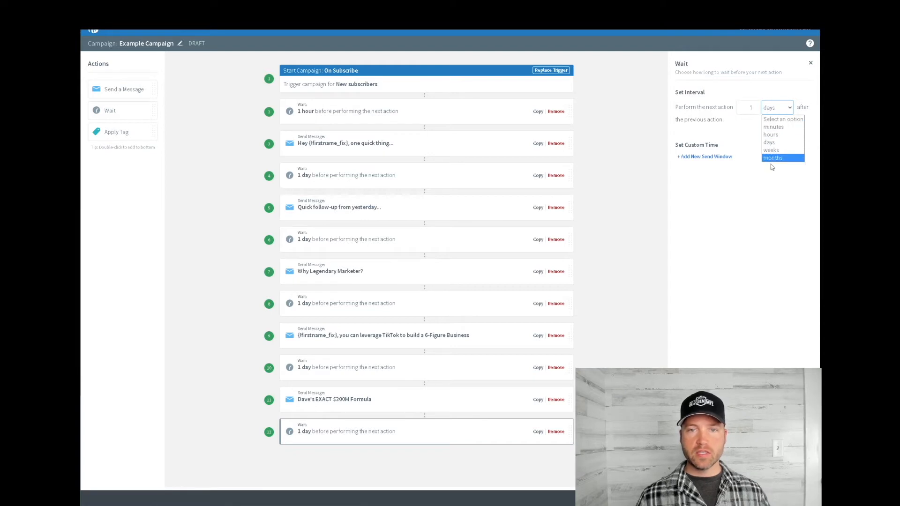
left_click(739, 215)
left_click(619, 217)
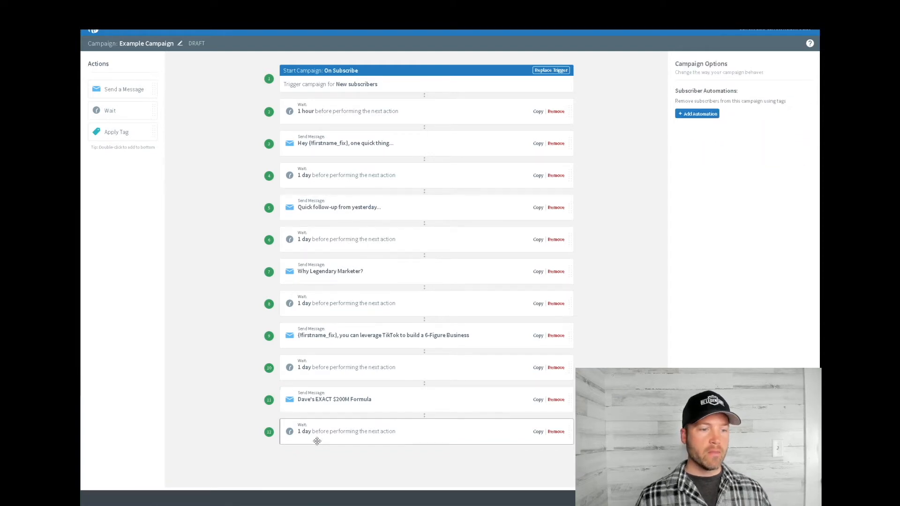
- Add a Send Message action after the final wait, view a blank email in the drag-and-drop builder and return to the campaign
left_click_drag(115, 89, 340, 439)
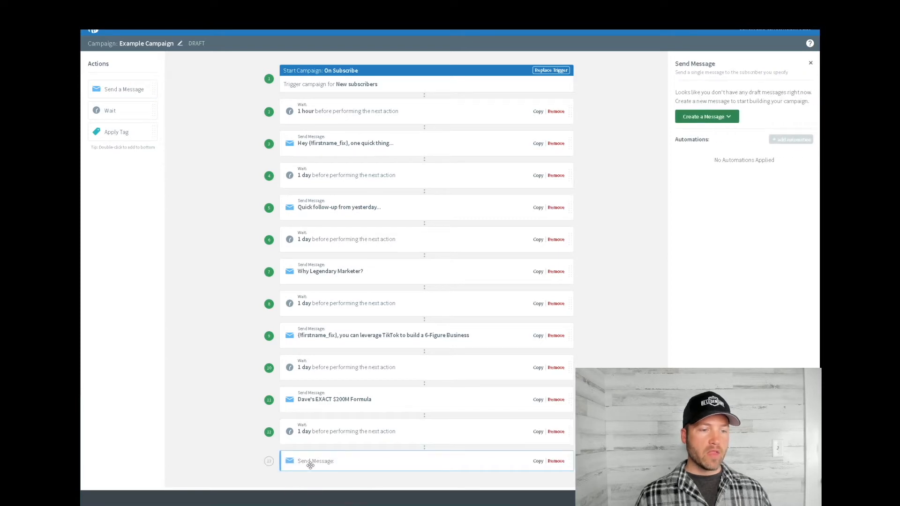
left_click(715, 120)
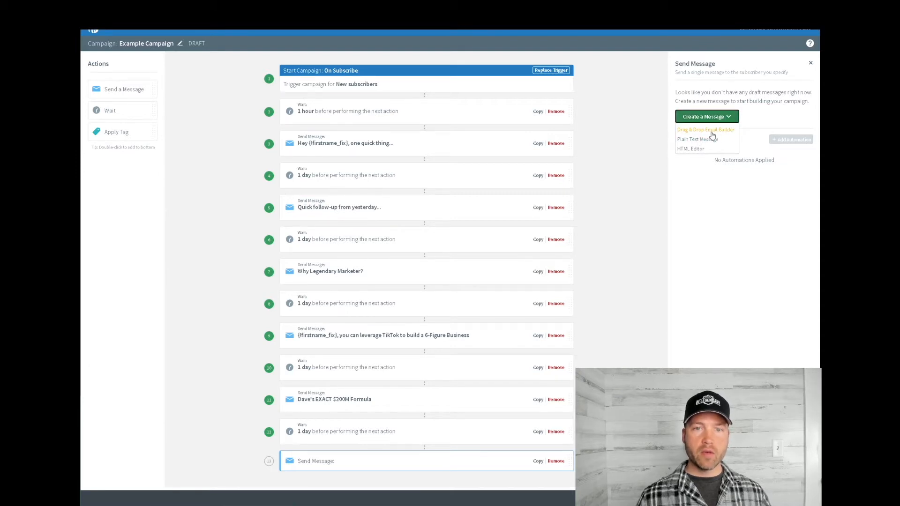
left_click(702, 130)
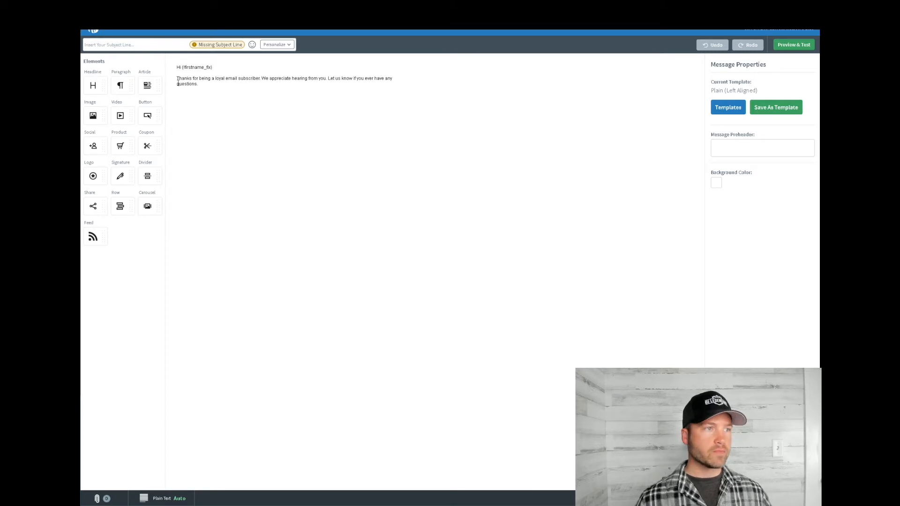
key("alt+Left")
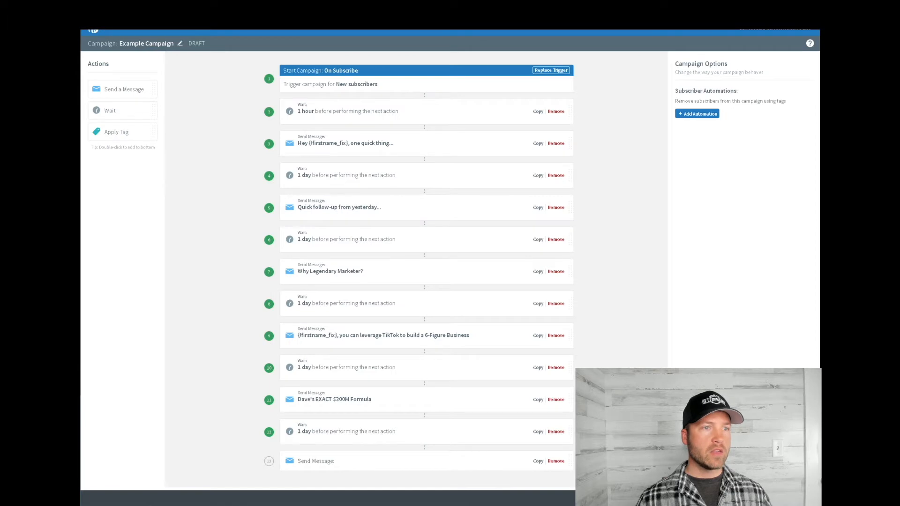
- Open the campaign's first message, "Hey {!firstname_fix}, one quick thing...", for editing and review its name placeholder and underlined link phrases
left_click(366, 144)
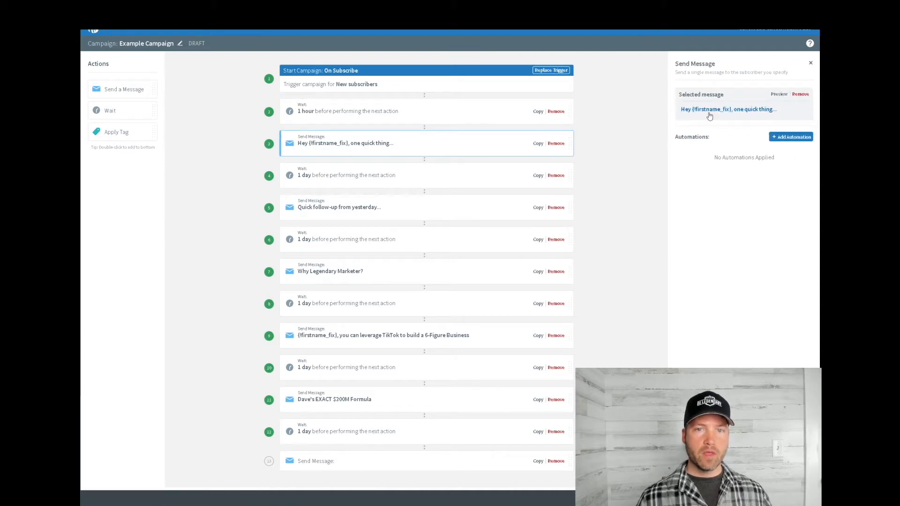
left_click(726, 111)
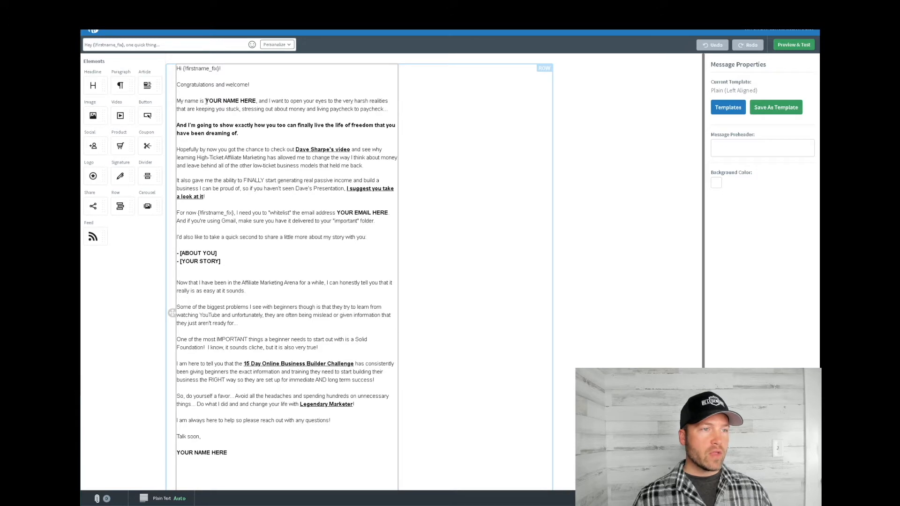
left_click_drag(206, 101, 256, 101)
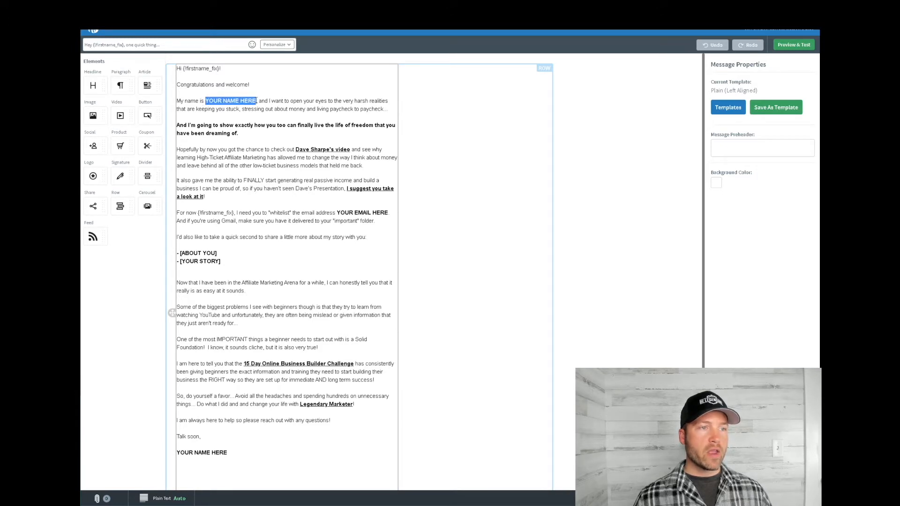
left_click(234, 126)
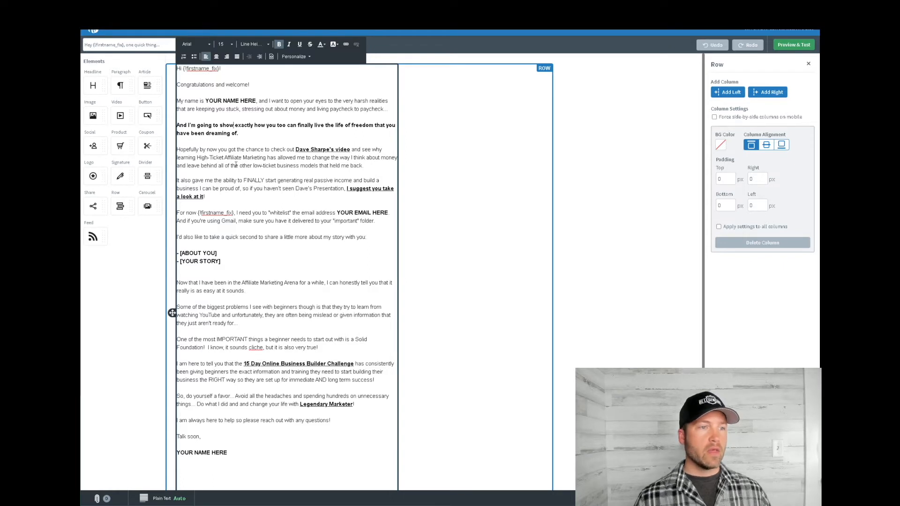
left_click_drag(296, 149, 350, 151)
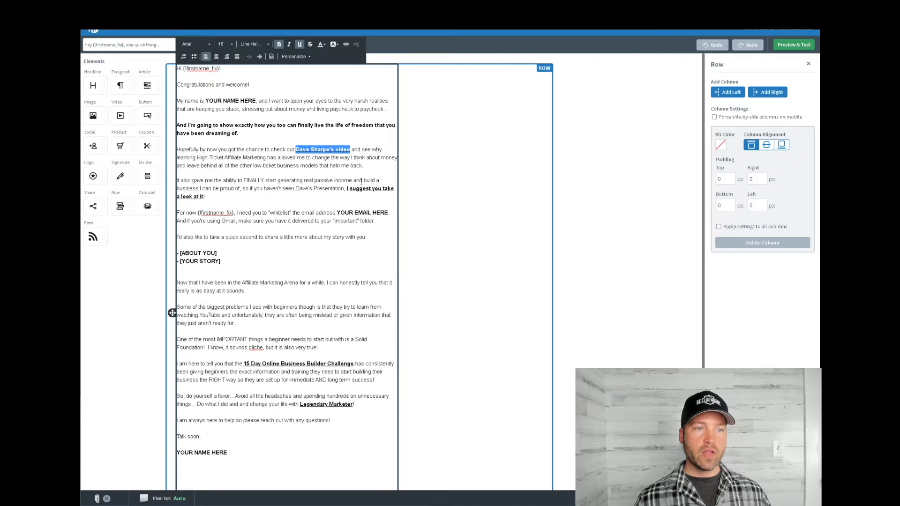
left_click_drag(347, 189, 389, 188)
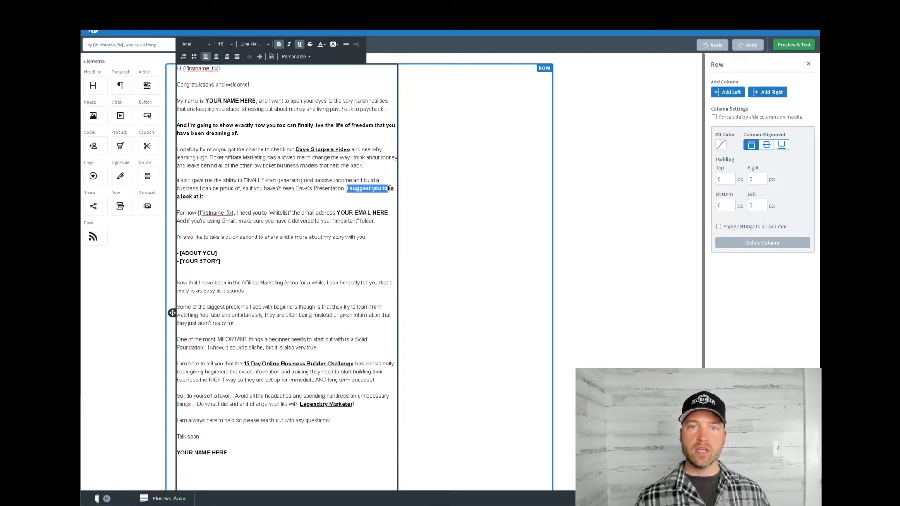
left_click(294, 197)
- View the link settings for the phrase "Dave Sharpe's video" and leave them without adding a URL
left_click_drag(295, 149, 351, 149)
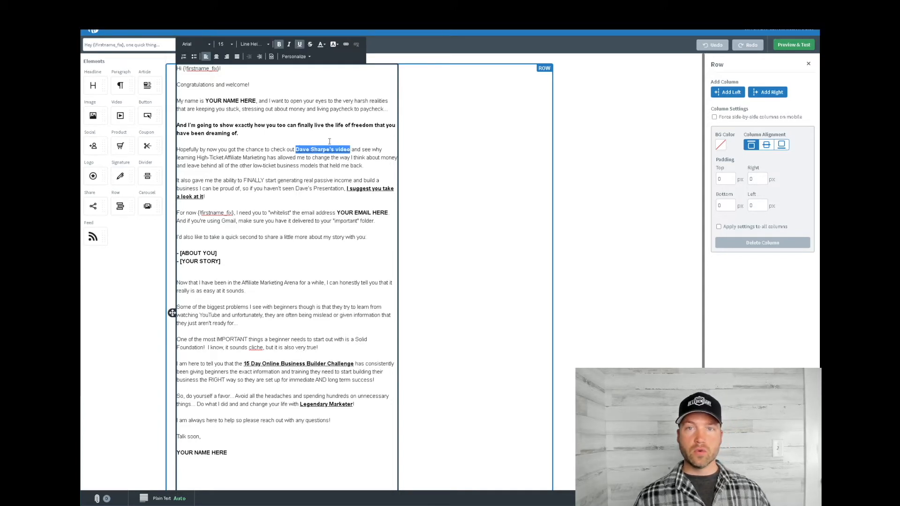
left_click(346, 45)
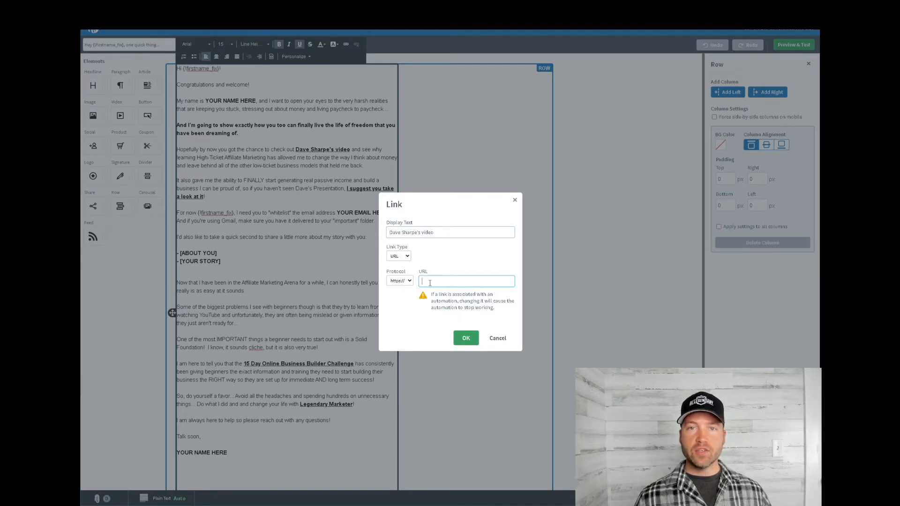
left_click(494, 339)
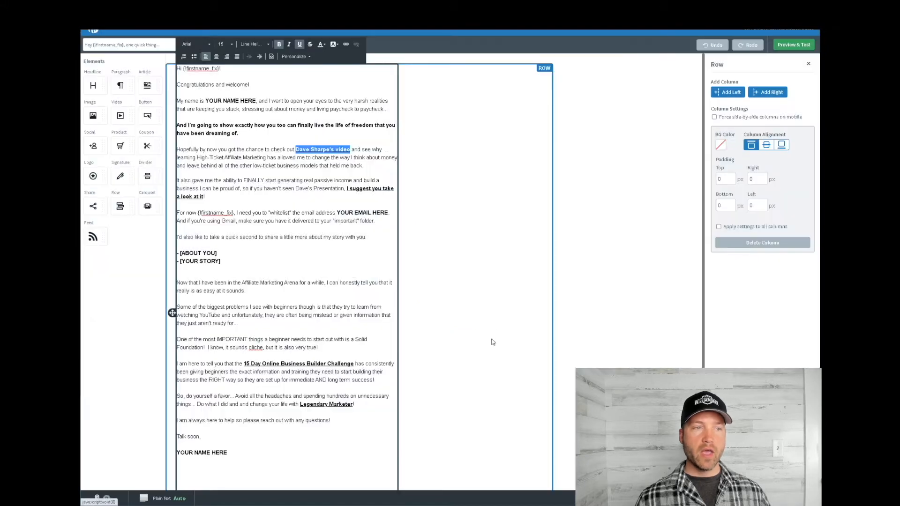
- Review the rest of the message: the YOUR EMAIL HERE placeholder, the story section, the remaining link phrases, the sign-off name and the disclaimers
left_click(319, 187)
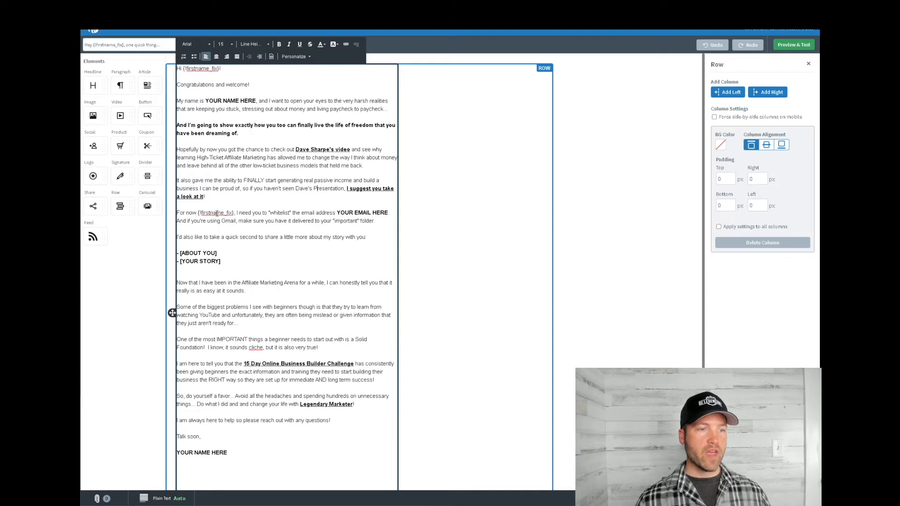
left_click_drag(336, 213, 389, 213)
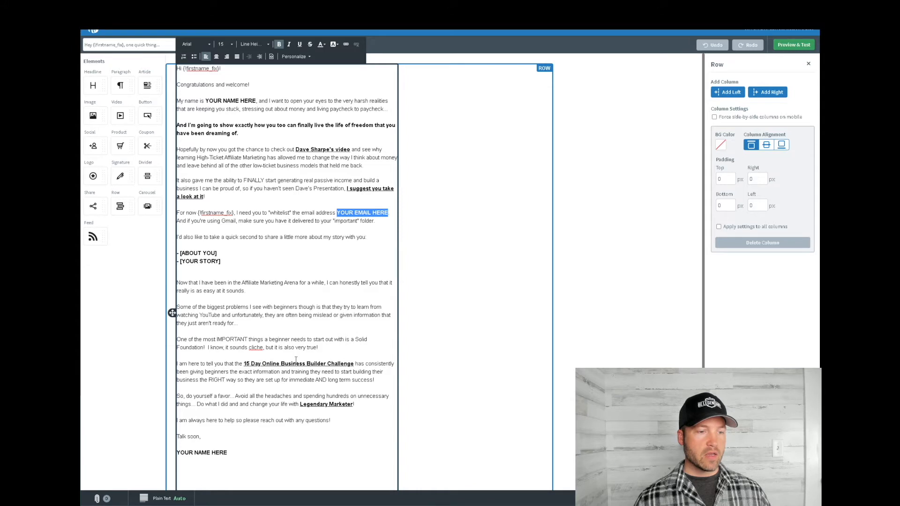
scroll(239, 445, "down", 3)
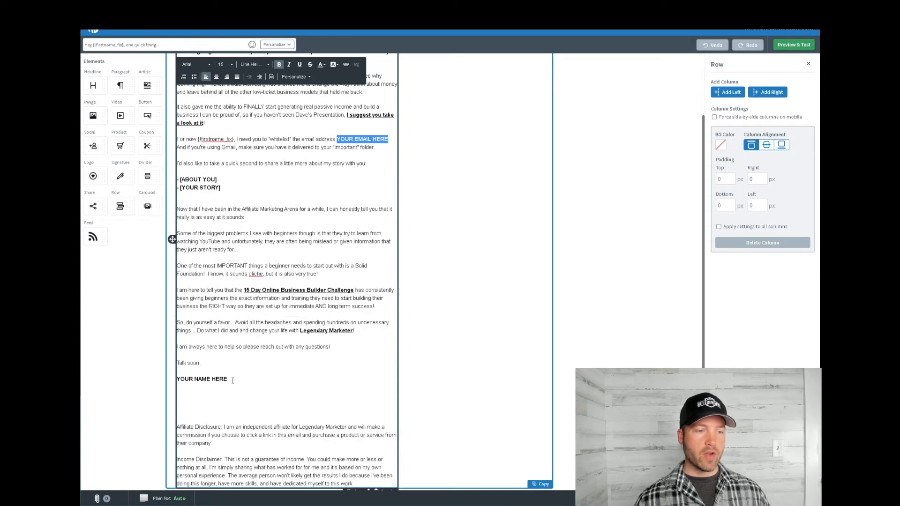
scroll(222, 382, "down", 1)
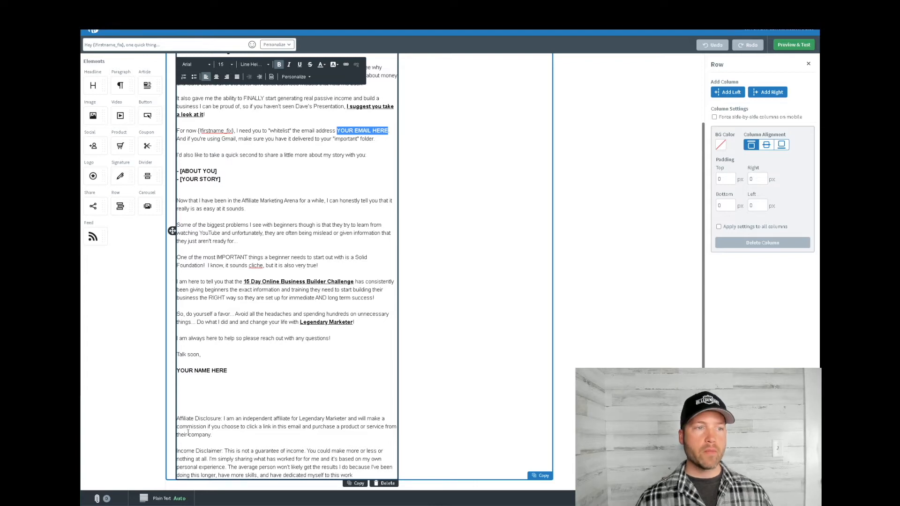
left_click(284, 191)
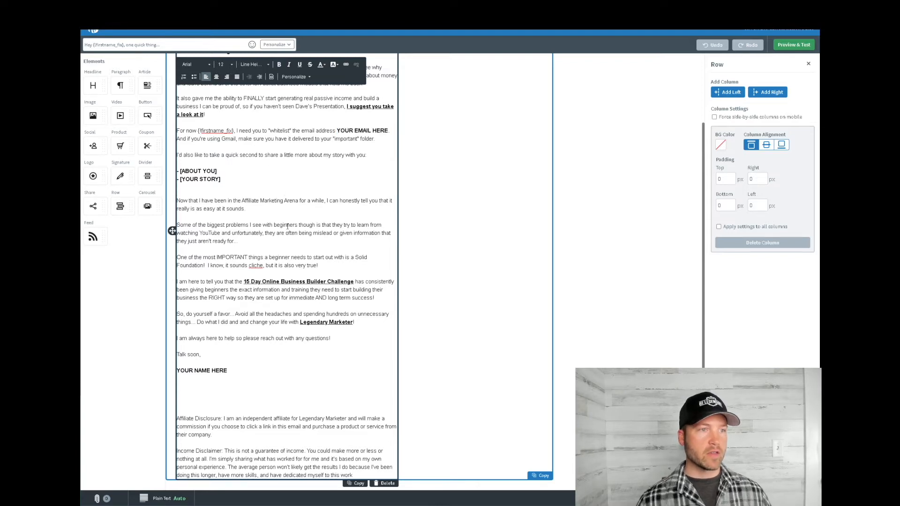
scroll(248, 245, "up", 2)
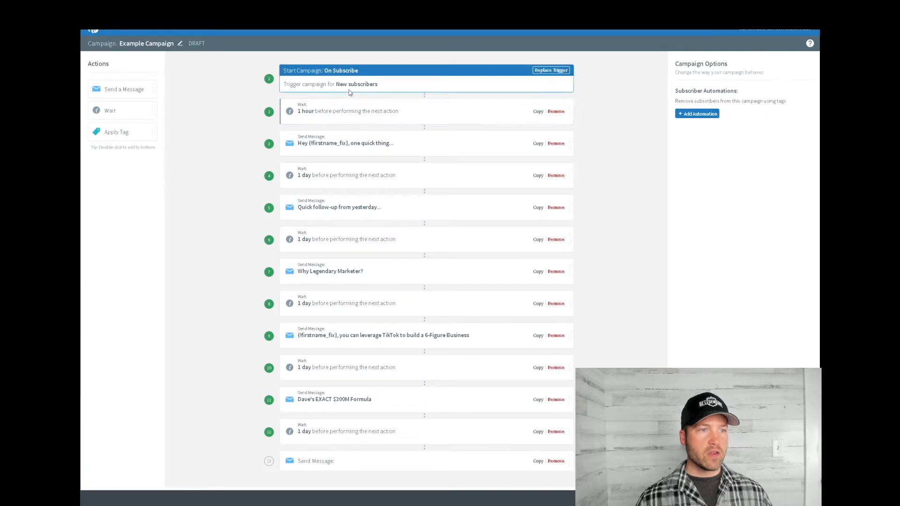
- Look through the campaign message "Quick follow-up from yesterday...", then go back to the list of campaigns
left_click(335, 207)
left_click(721, 111)
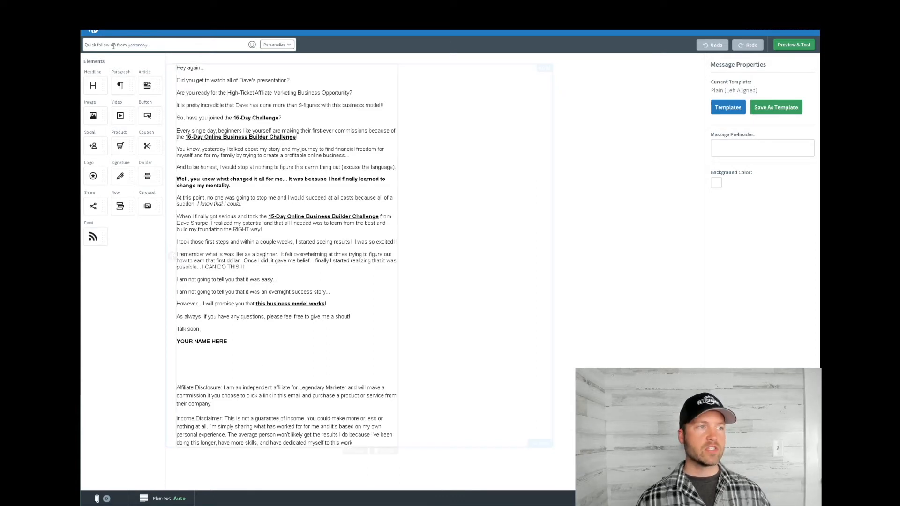
key("alt+Left")
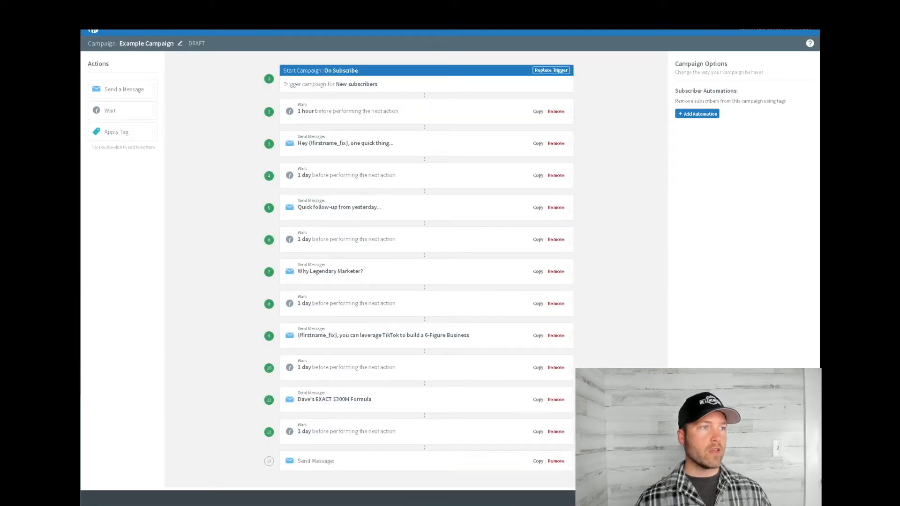
key("alt+Left")
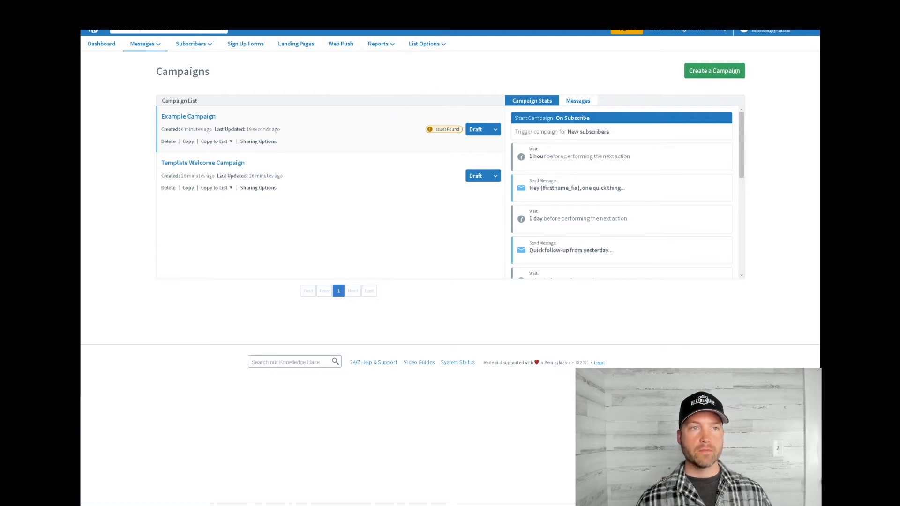
- Switch to ClickFunnels and open the Clone My Business funnel's opt-in page for editing at its name and email form
left_click(426, 19)
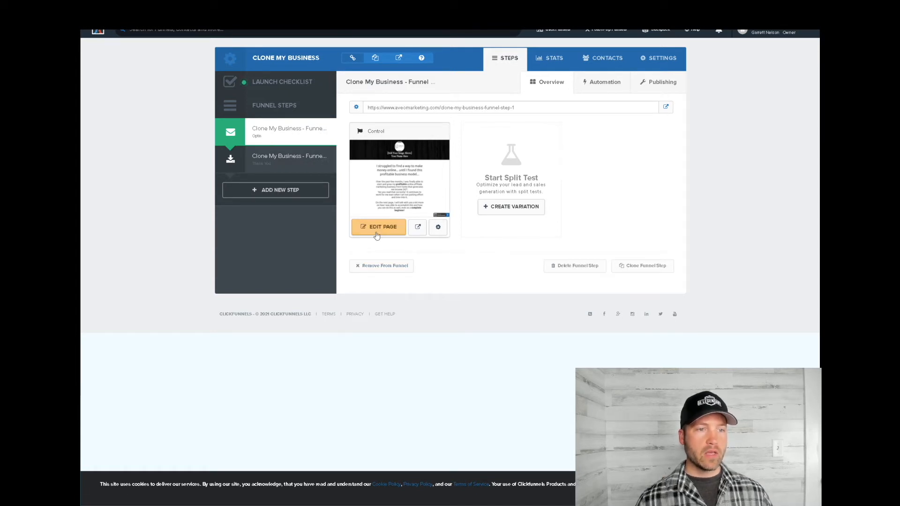
left_click(389, 231)
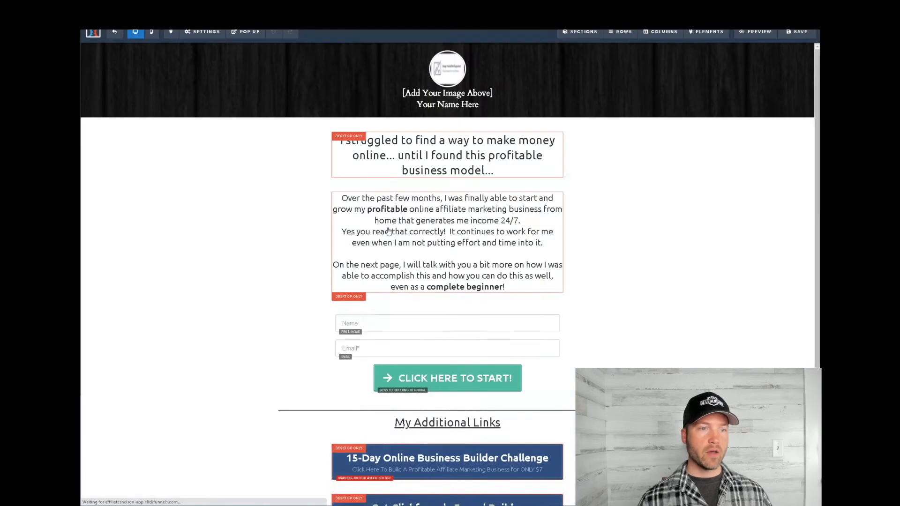
scroll(598, 291, "down", 3)
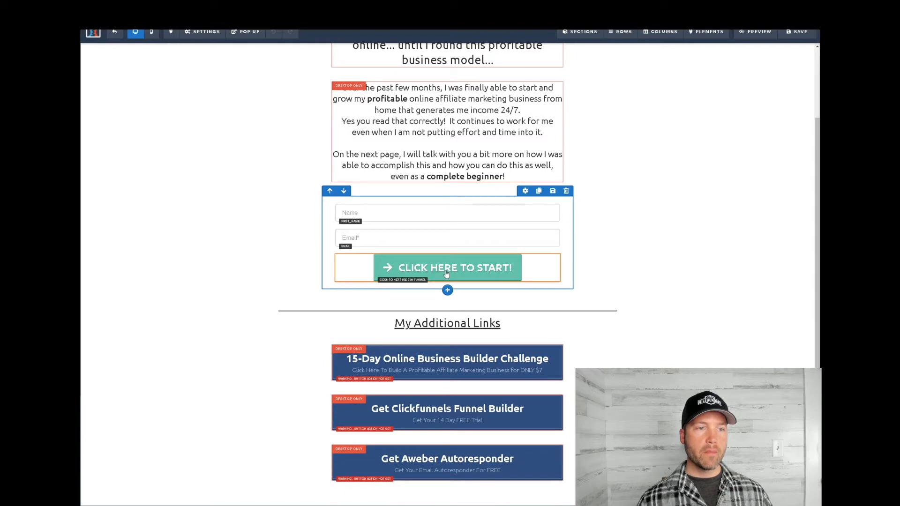
scroll(448, 293, "up", 2)
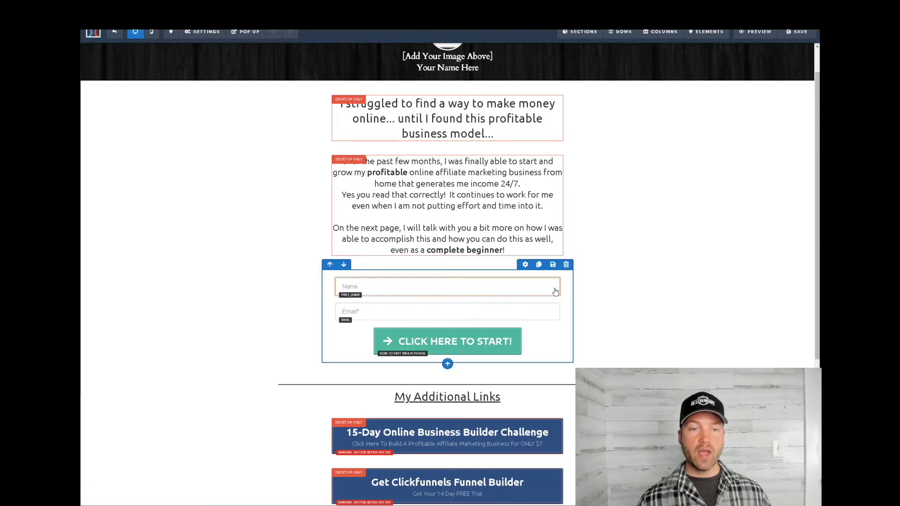
- Select First Name as the Name field's input type and check the Email field's input settings
left_click(420, 293)
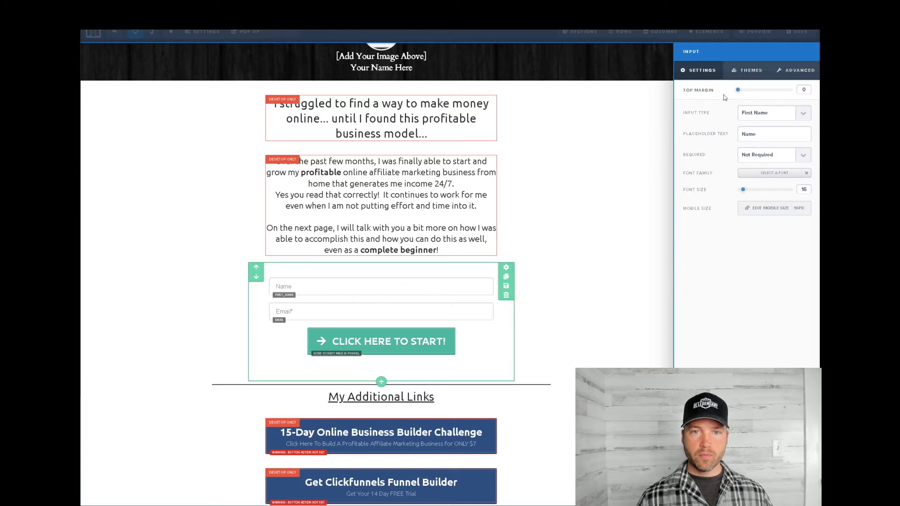
left_click(772, 115)
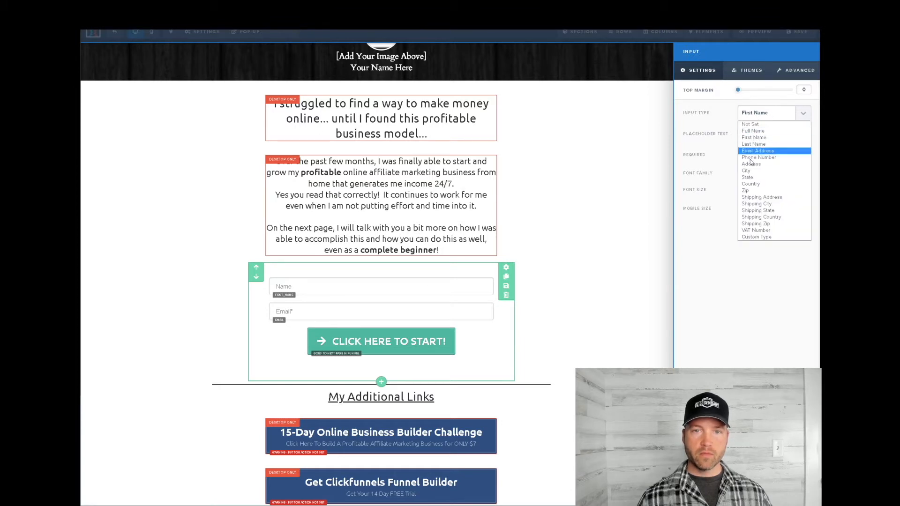
left_click(752, 138)
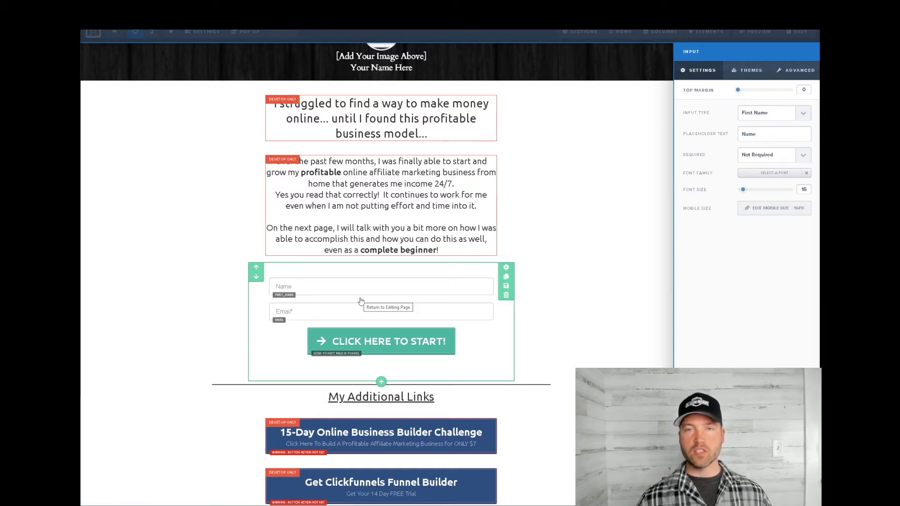
left_click(299, 322)
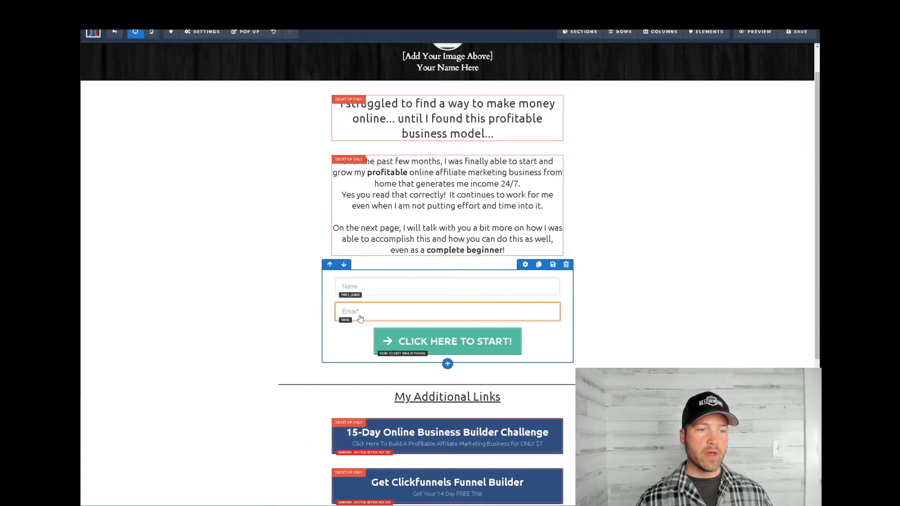
left_click(395, 317)
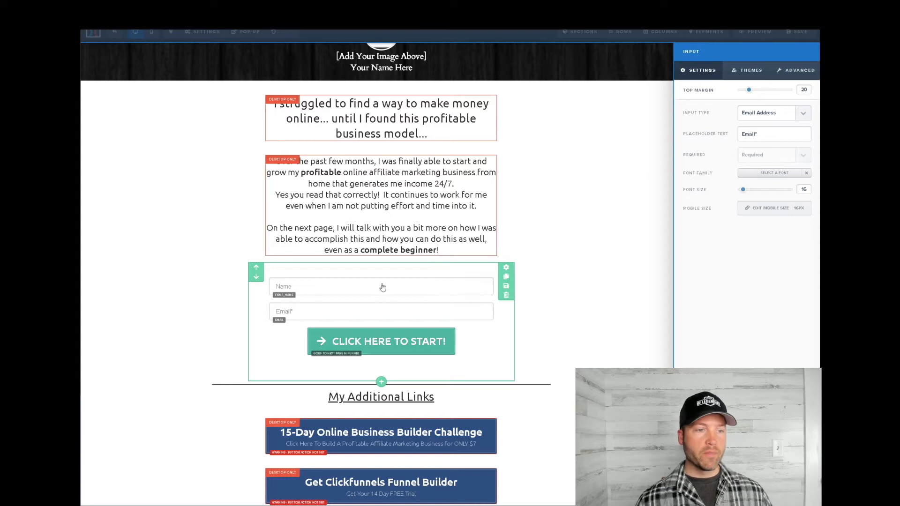
left_click(553, 282)
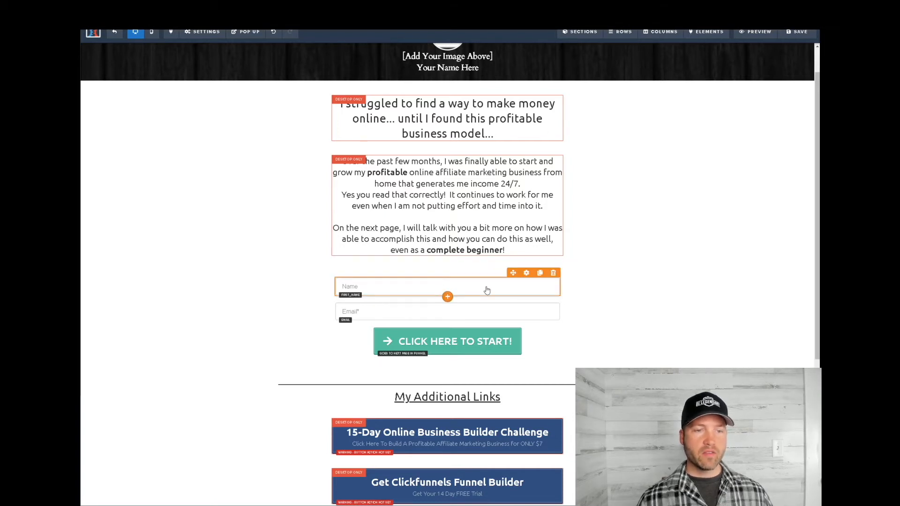
- Add a new one-column row below the CLICK HERE TO START! button and place two form input fields in it
scroll(469, 276, "down", 1)
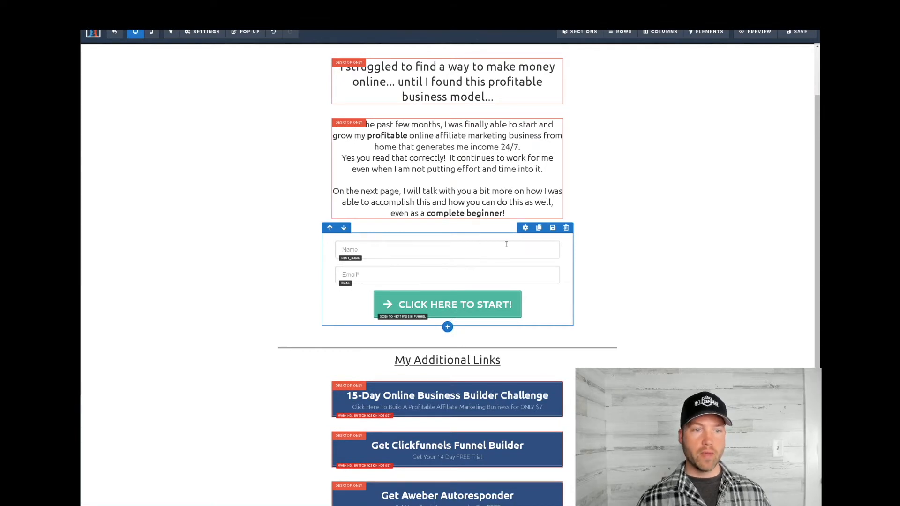
scroll(494, 259, "down", 3)
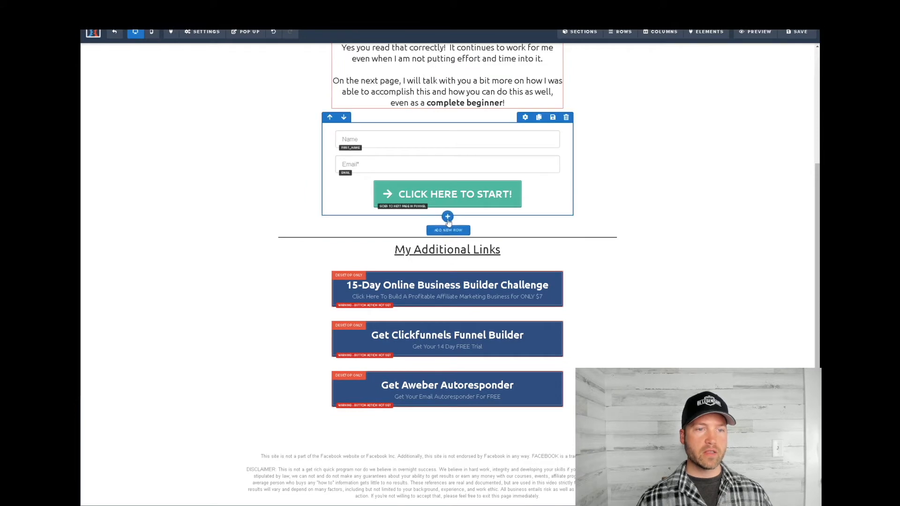
left_click(447, 234)
left_click(686, 61)
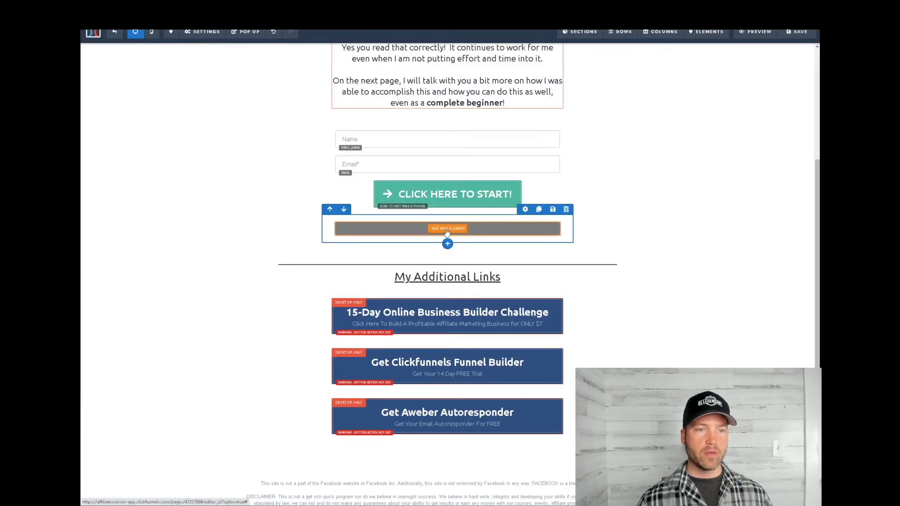
left_click(447, 229)
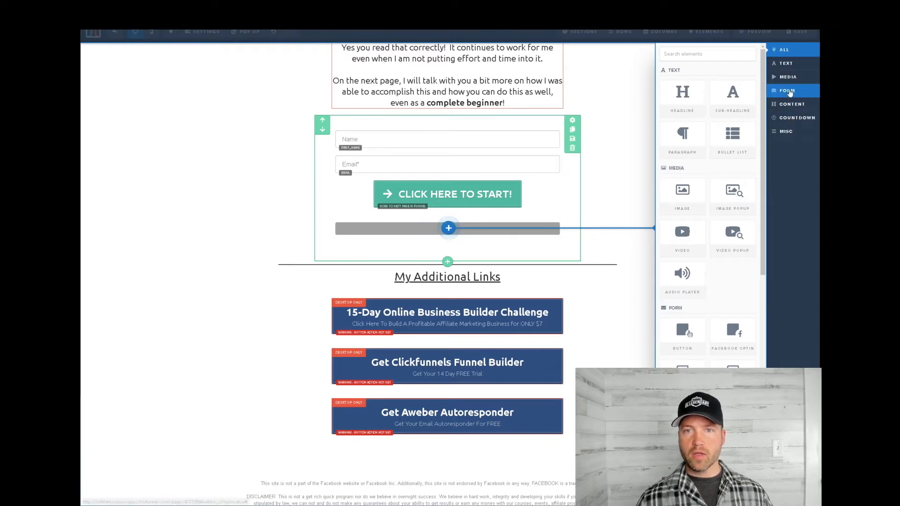
left_click(790, 92)
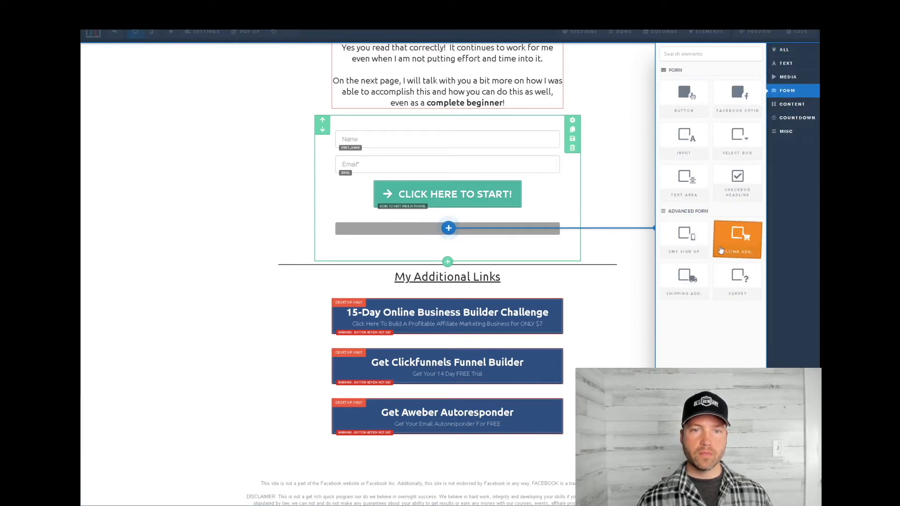
left_click(685, 140)
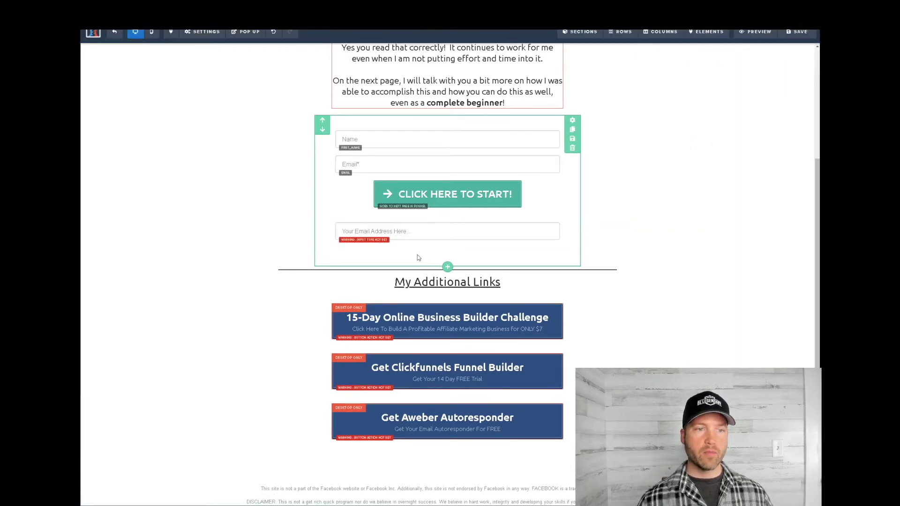
left_click(447, 243)
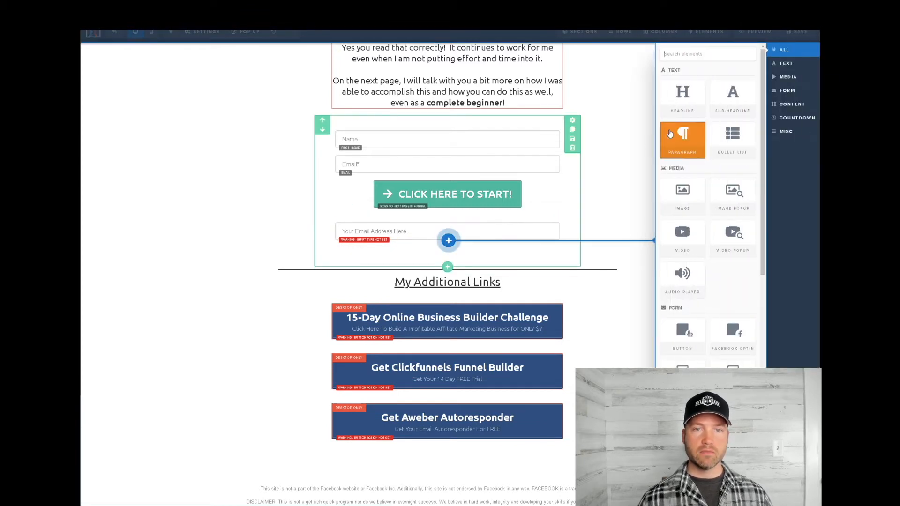
left_click(790, 90)
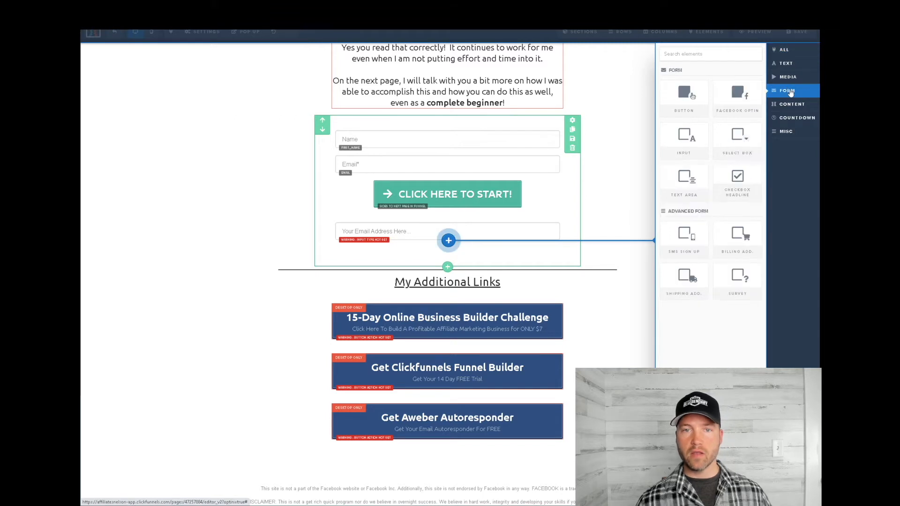
left_click(684, 140)
- Set the input type of the upper new field to First Name and of the lower new field to Email Address
left_click(407, 239)
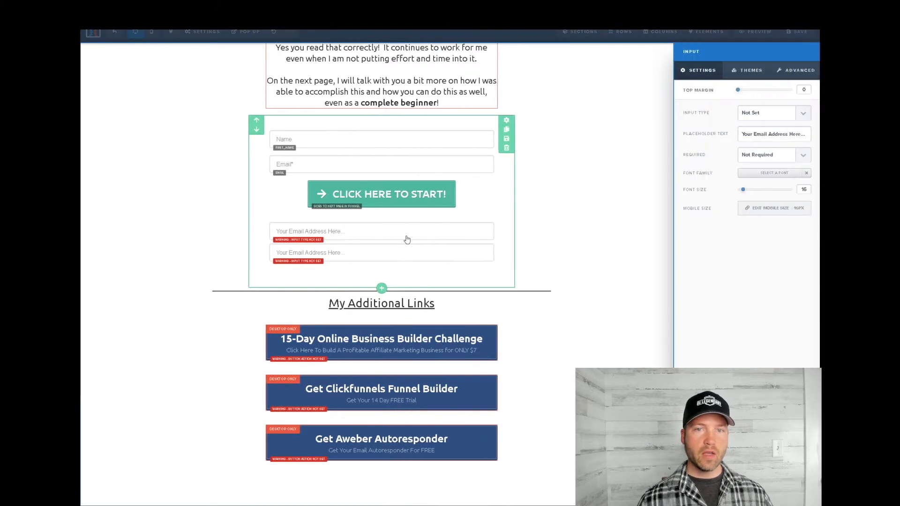
left_click(772, 114)
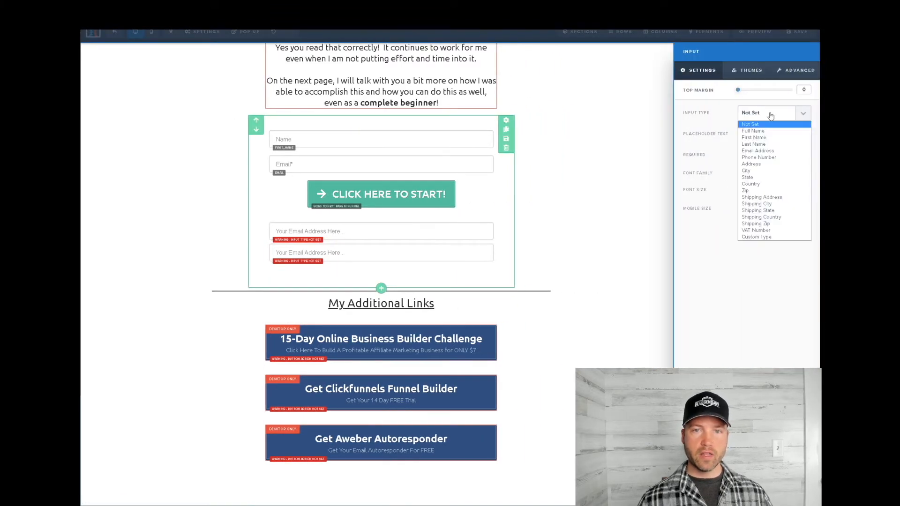
left_click(755, 138)
left_click(356, 265)
left_click(446, 252)
left_click(773, 113)
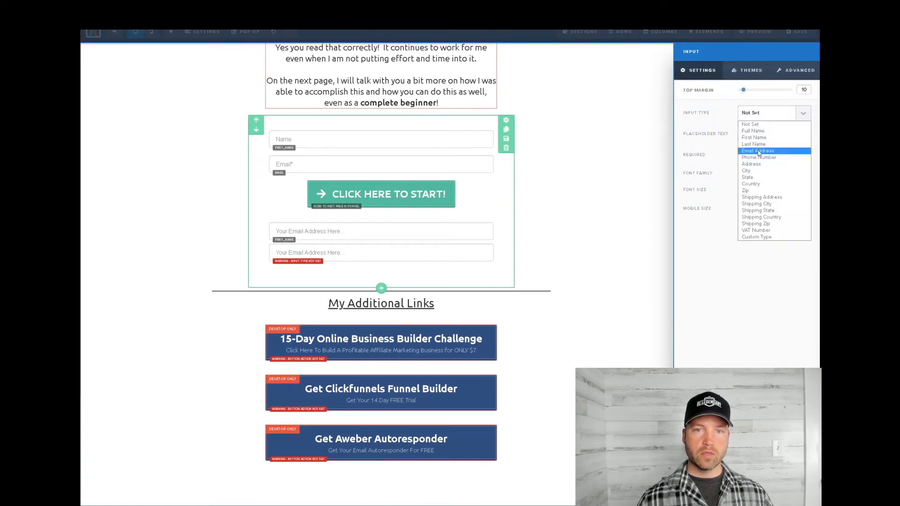
left_click(759, 151)
left_click_drag(763, 135, 738, 137)
left_click(582, 196)
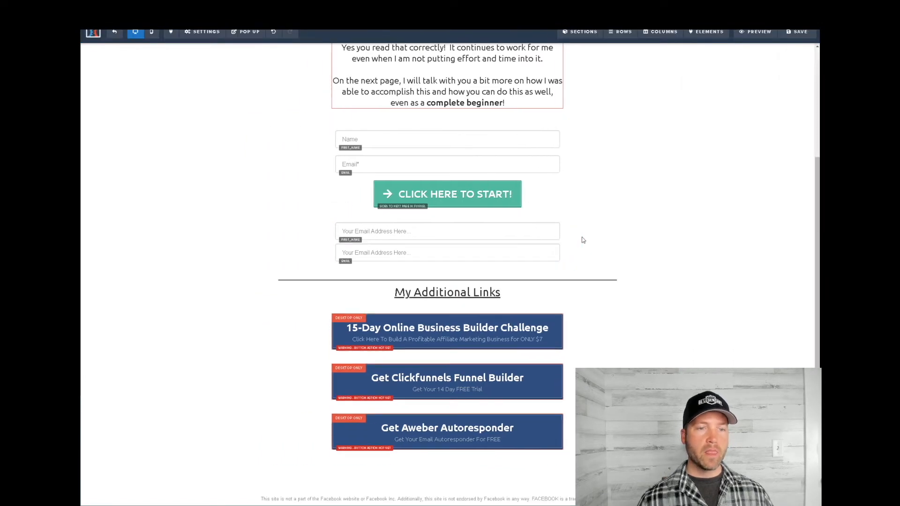
- Delete the added row with its two extra input fields
left_click(566, 210)
left_click(483, 56)
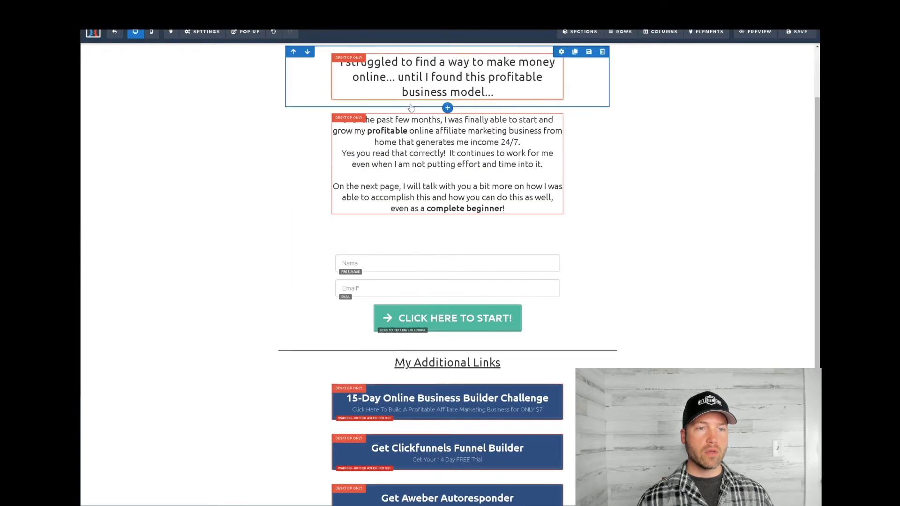
- Open the opt-in page's email integration settings and select AWeber (Aweber) as the integration
scroll(487, 187, "up", 2)
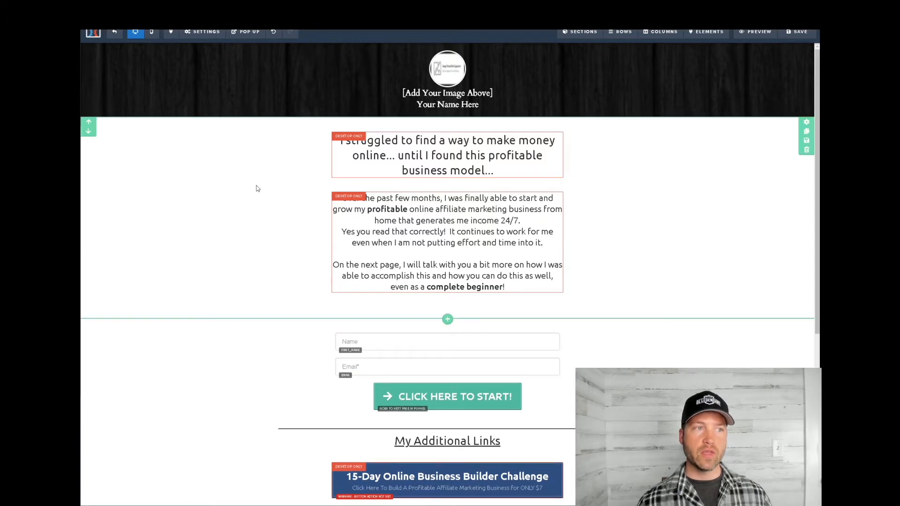
left_click(205, 31)
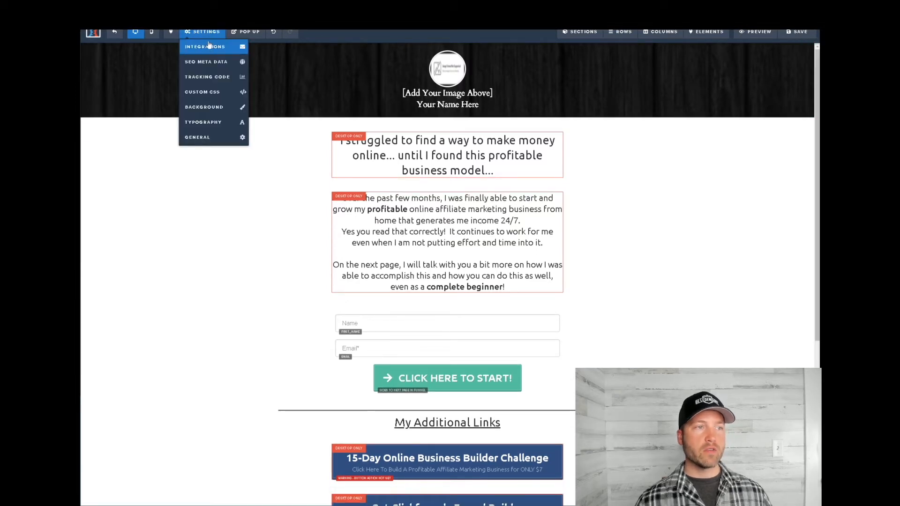
left_click(206, 48)
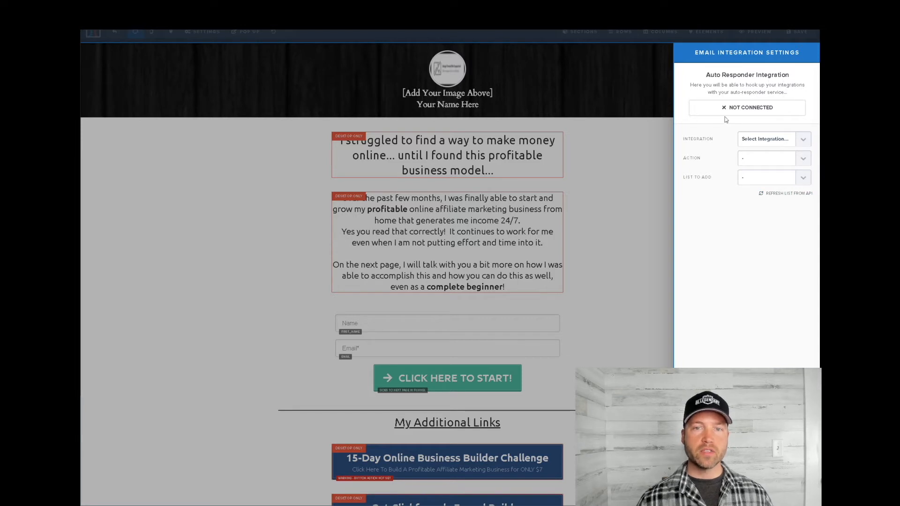
left_click(759, 140)
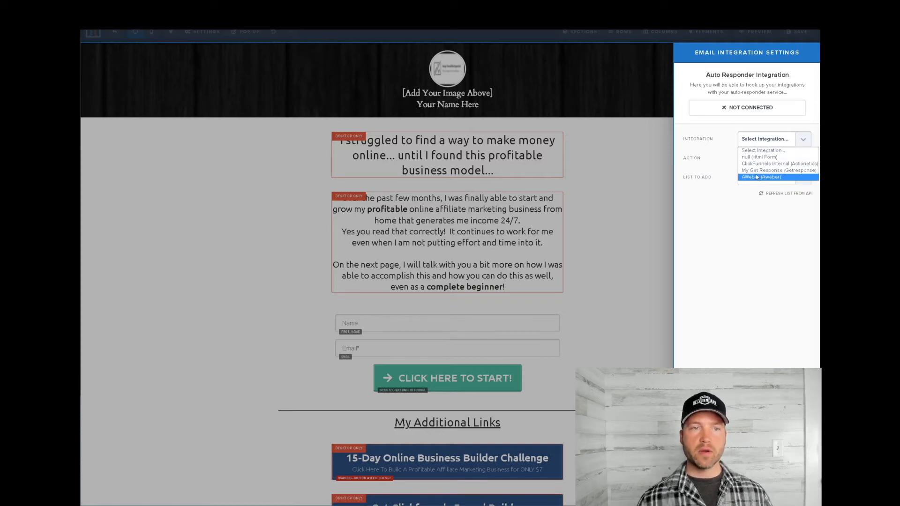
left_click(772, 178)
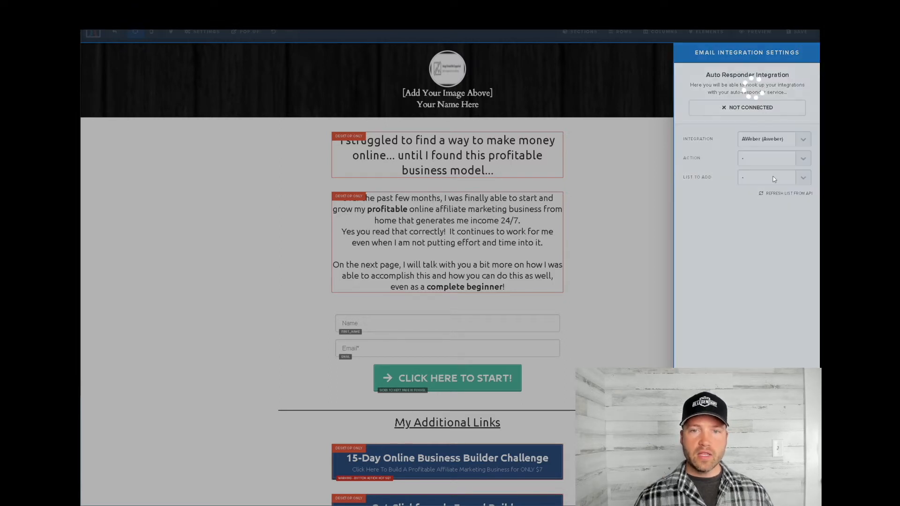
- Choose Integrate Existing List as the integration action, look through the lists available to add, and leave the integration settings
left_click(763, 160)
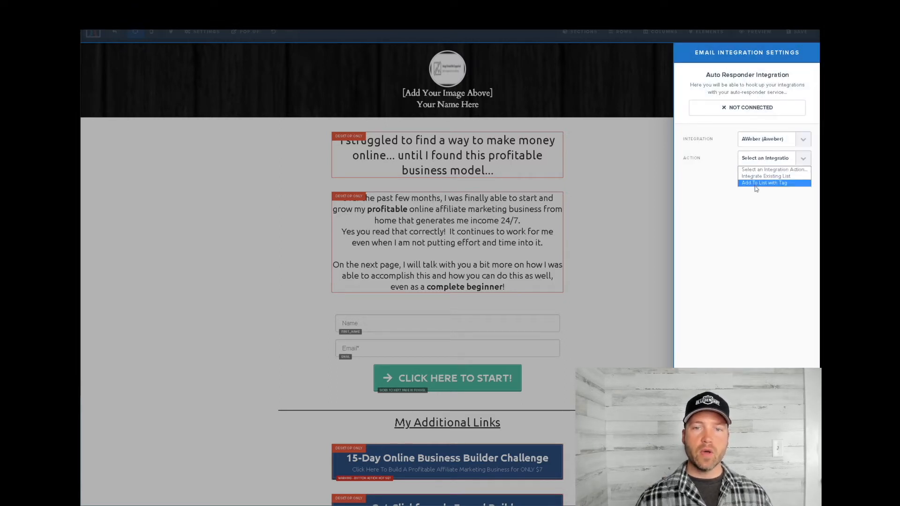
left_click(762, 177)
left_click(767, 179)
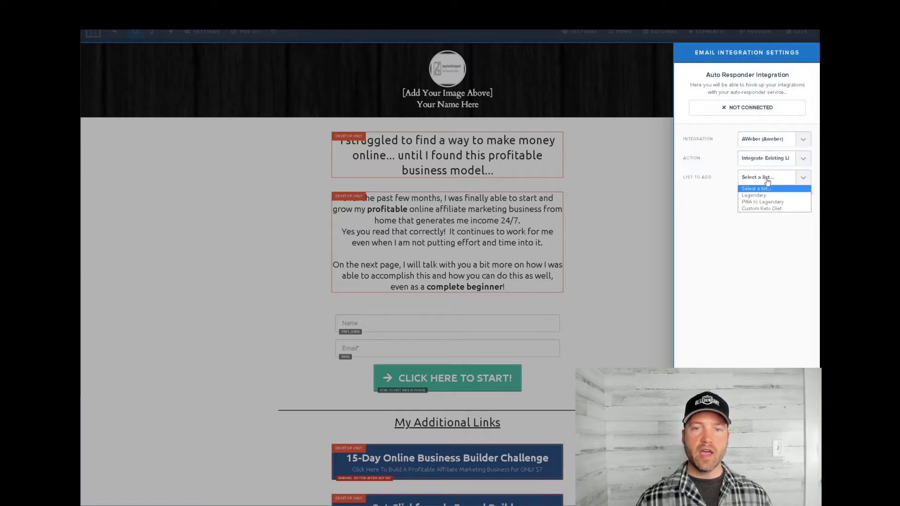
left_click(719, 232)
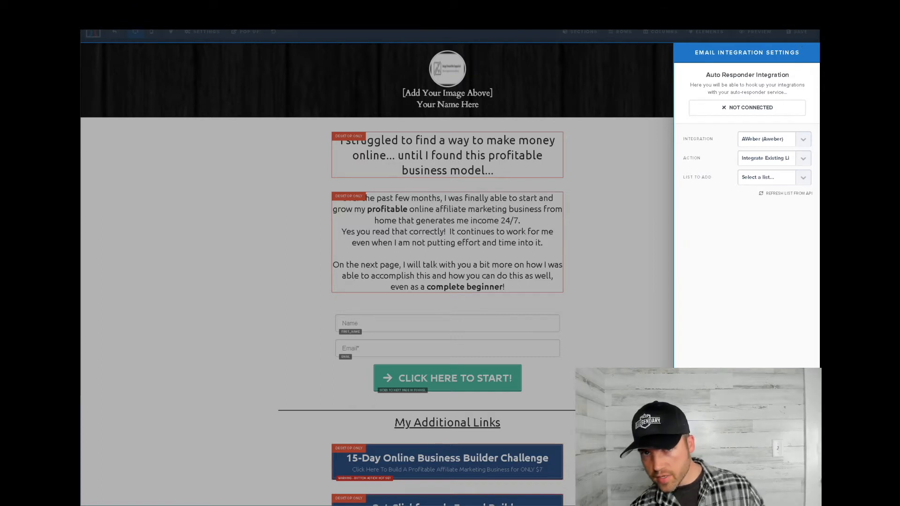
left_click(638, 141)
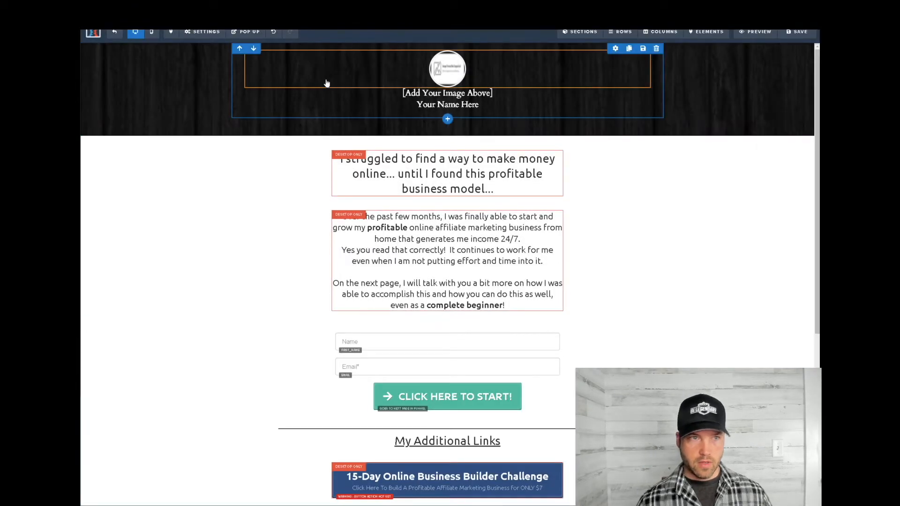
- Exit the page editor and open the Integrations section of the ClickFunnels account settings
left_click(114, 31)
left_click(487, 58)
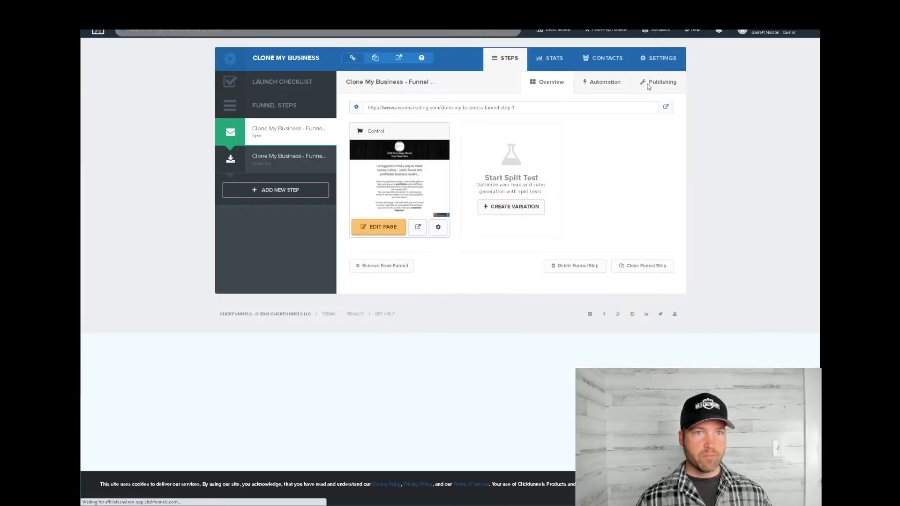
left_click(775, 32)
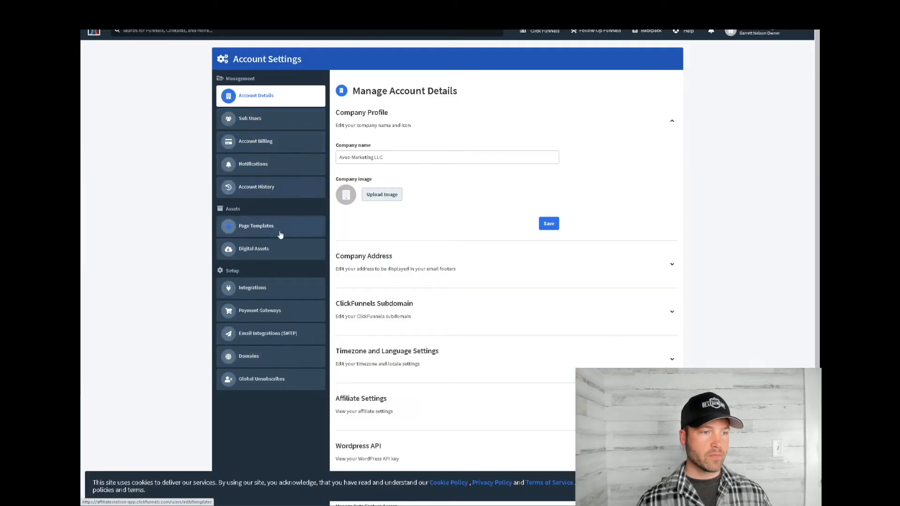
left_click(260, 288)
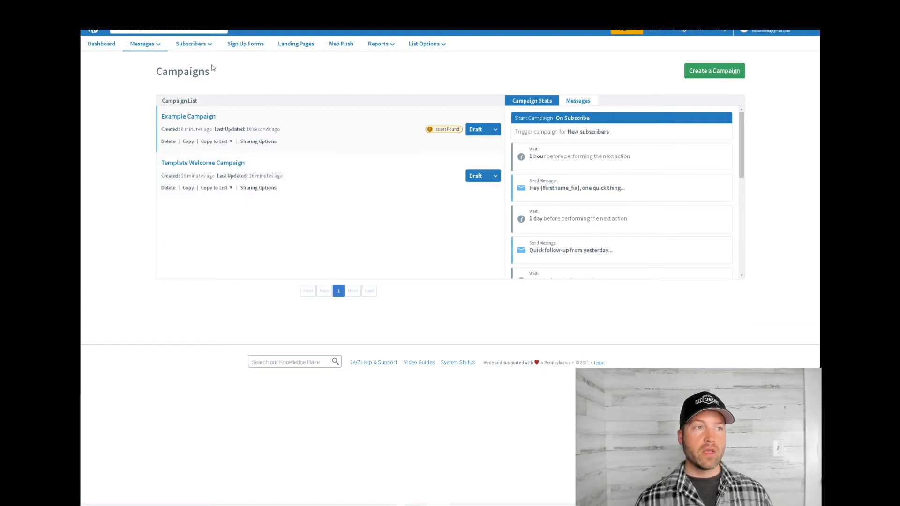
- Switch to AWeber and turn off the confirmation message for AWeber Sign Up Forms in the list settings
mouse_move(196, 45)
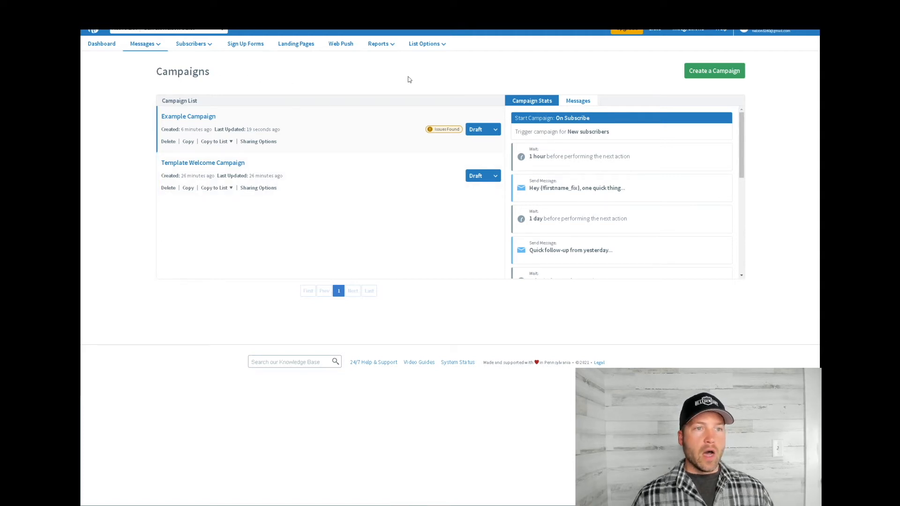
left_click(424, 44)
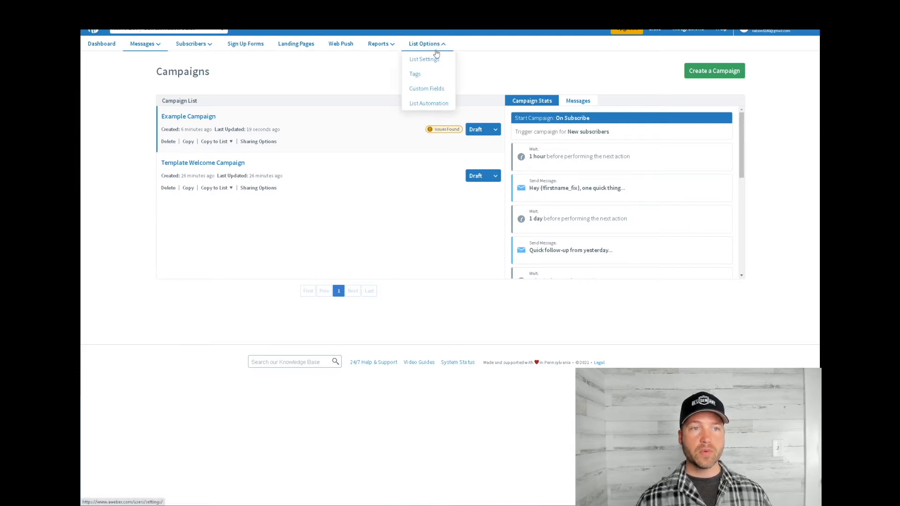
left_click(425, 60)
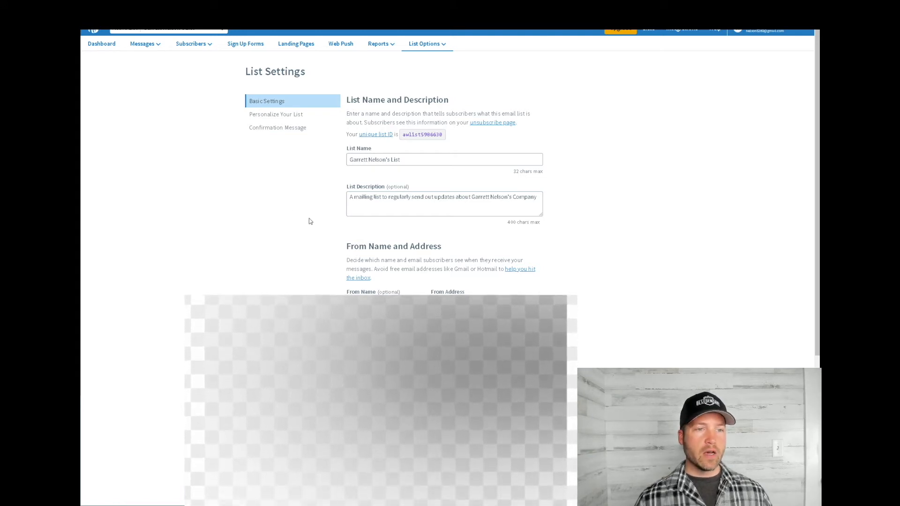
left_click(276, 129)
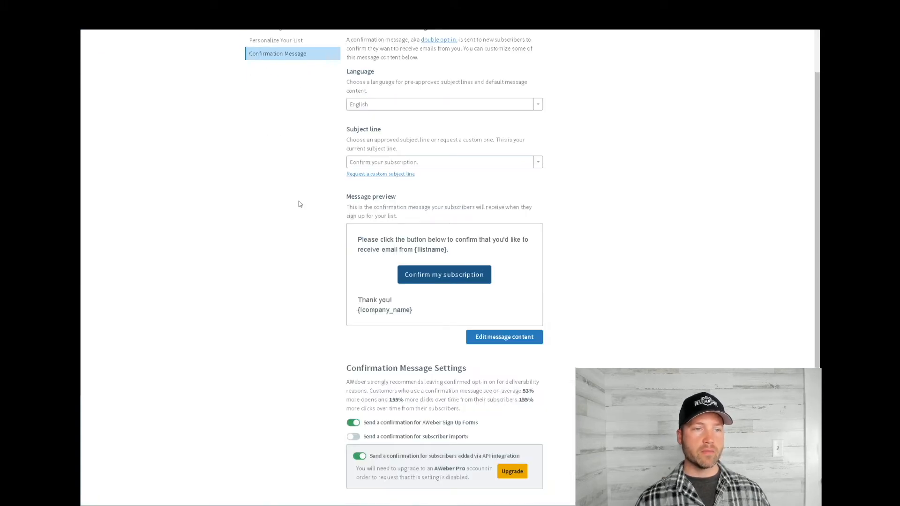
scroll(328, 319, "down", 4)
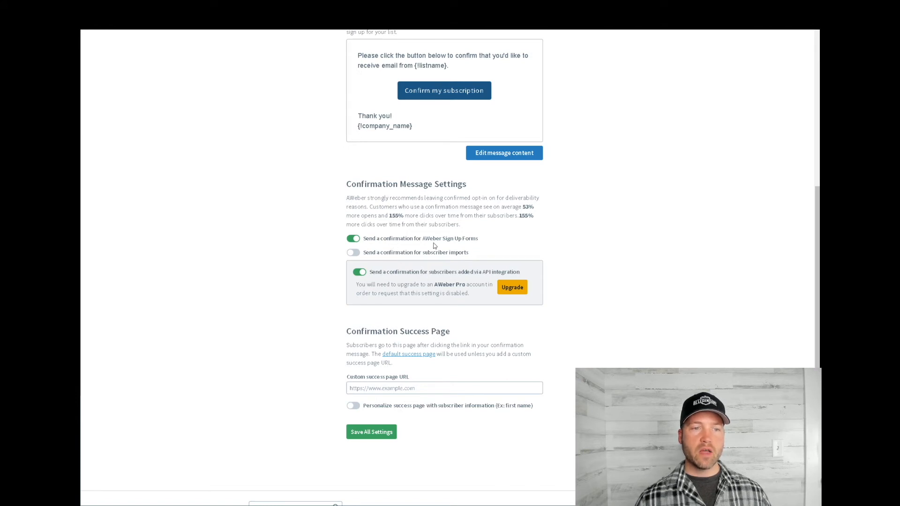
left_click(353, 238)
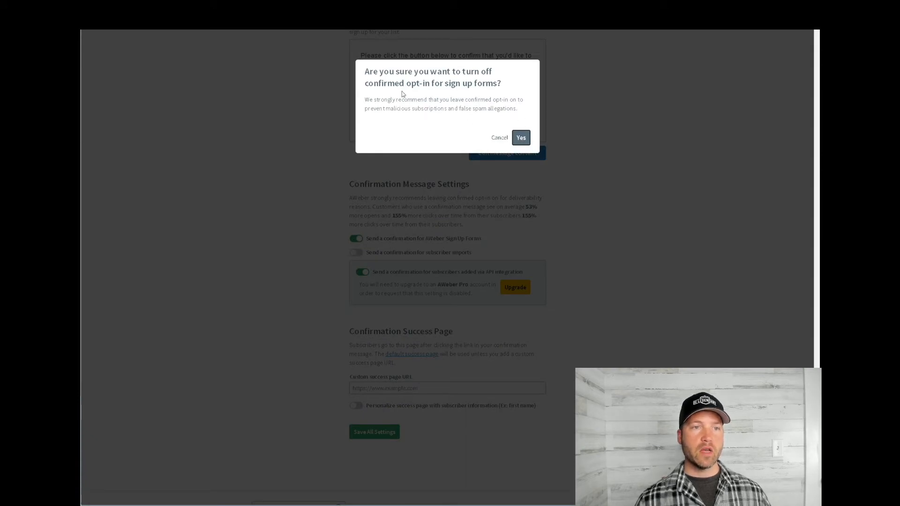
left_click(520, 138)
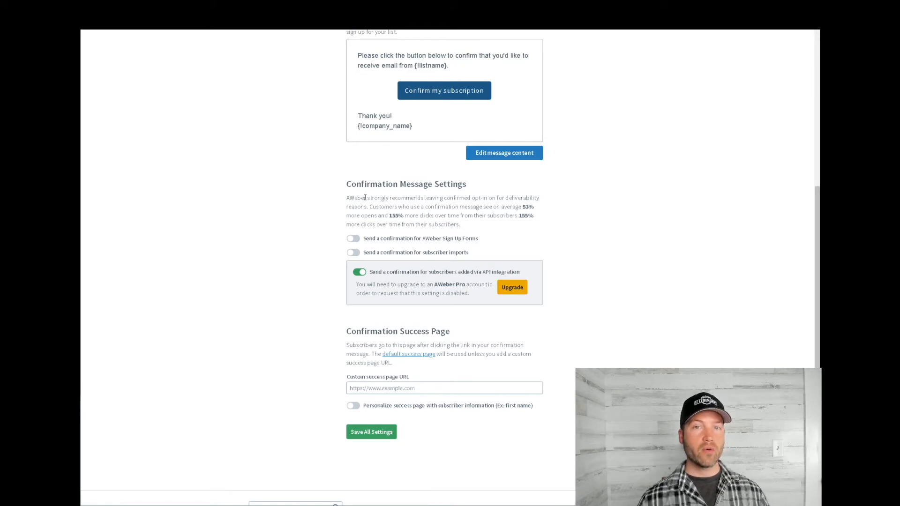
scroll(308, 116, "down", 1)
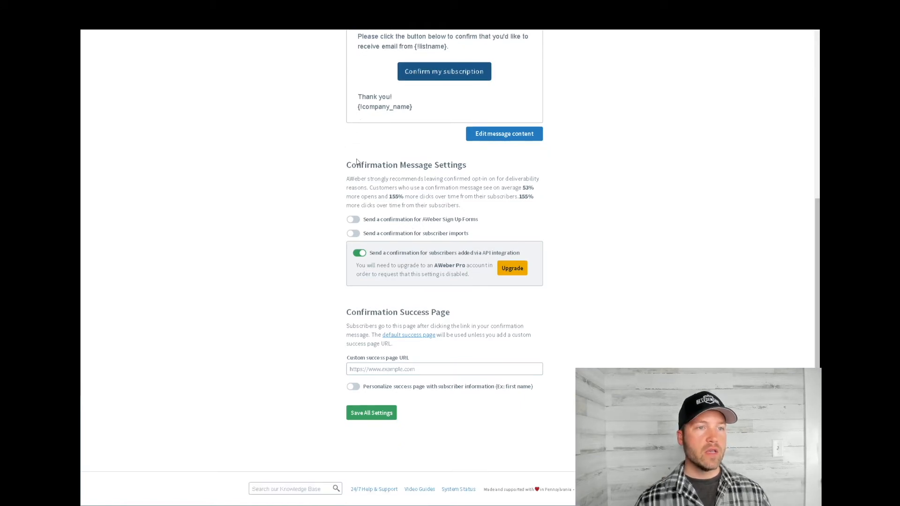
scroll(378, 209, "up", 6)
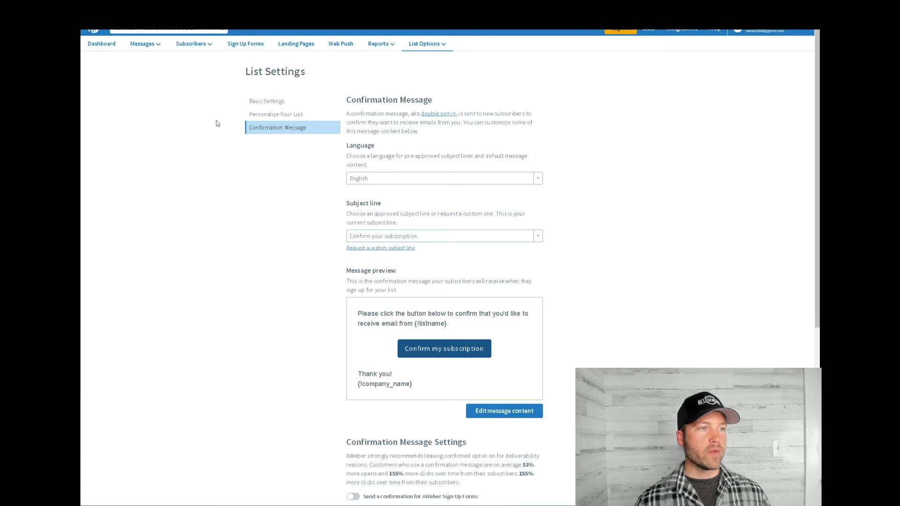
scroll(385, 282, "down", 4)
scroll(314, 262, "up", 4)
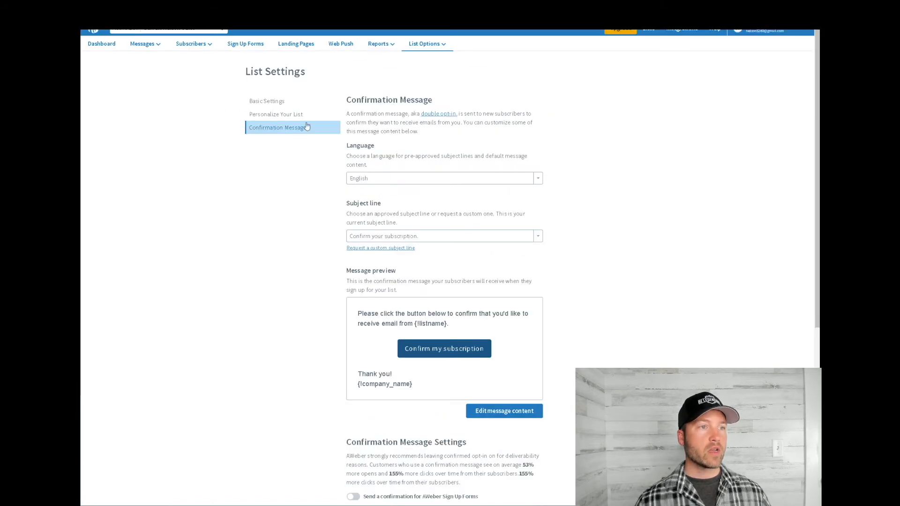
- Create a new AWeber sign up form and keep the form name My Web Form in its basic settings
left_click(249, 47)
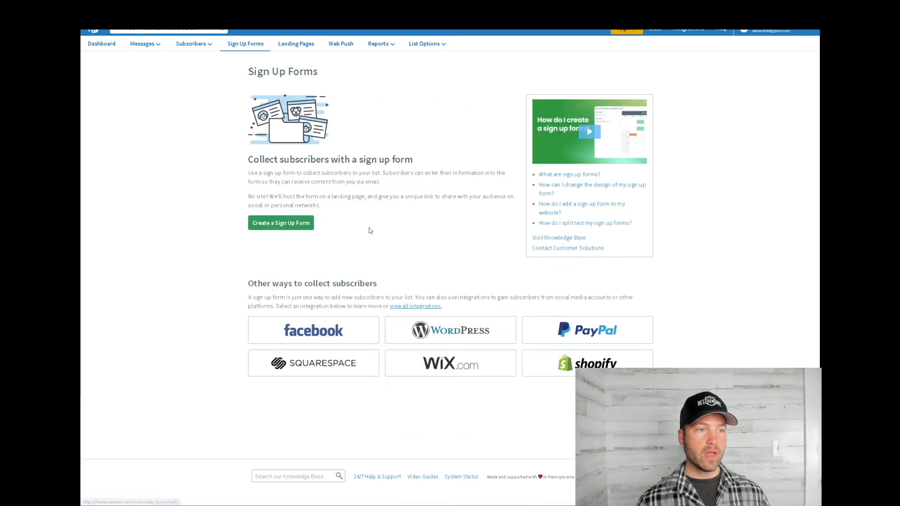
left_click(277, 229)
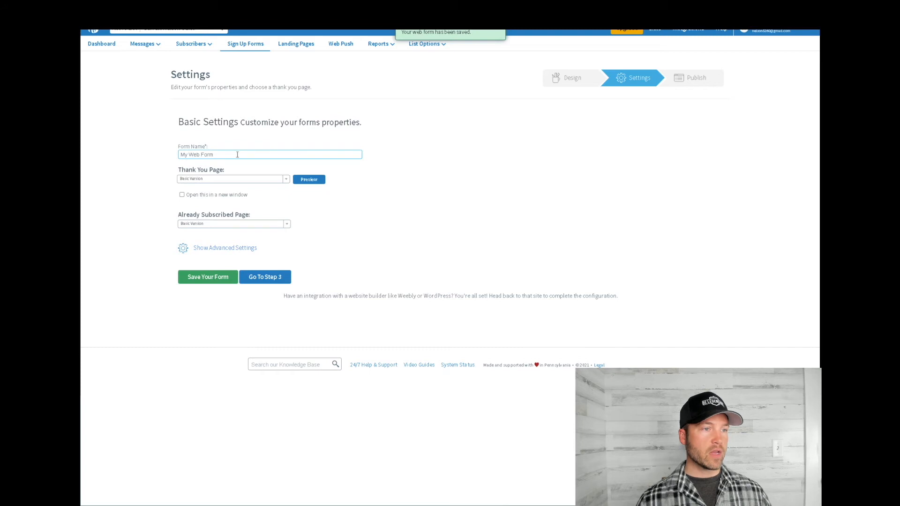
left_click_drag(225, 153, 168, 156)
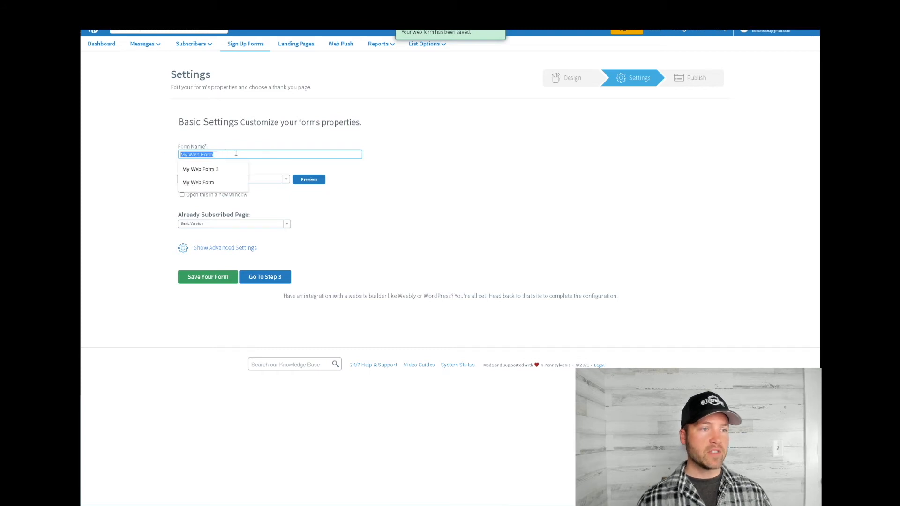
left_click(237, 136)
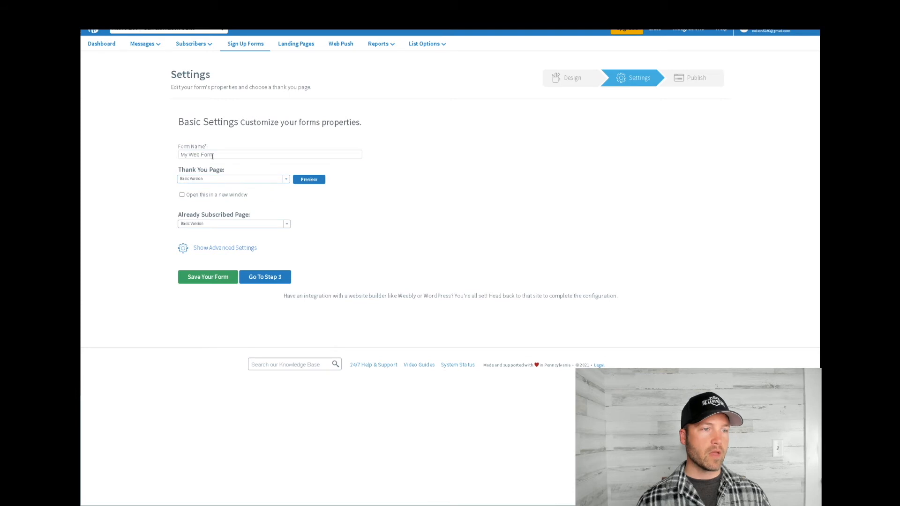
- Set the sign up form's Thank You Page to Custom Page
left_click(235, 182)
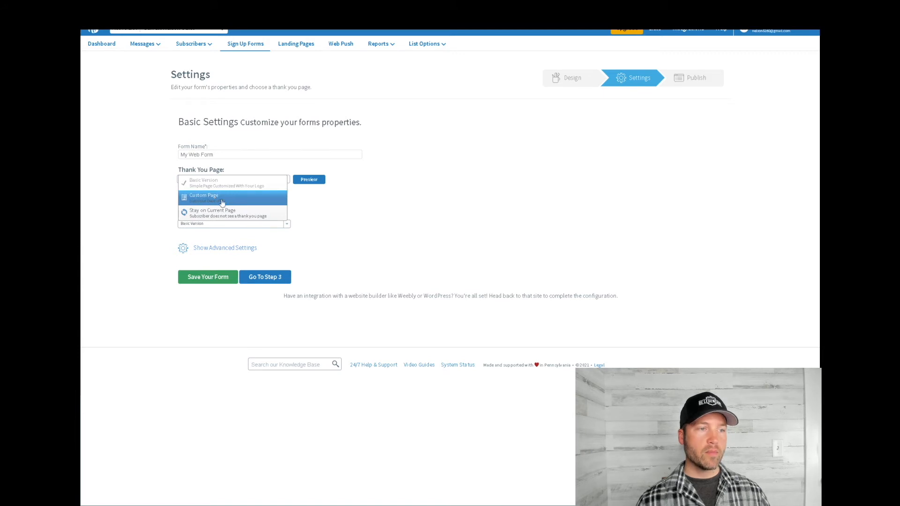
left_click(222, 201)
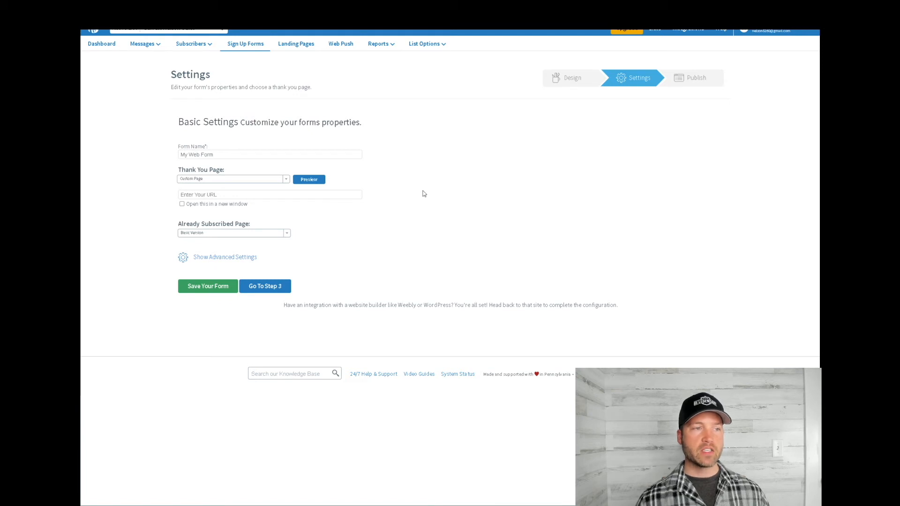
left_click(231, 195)
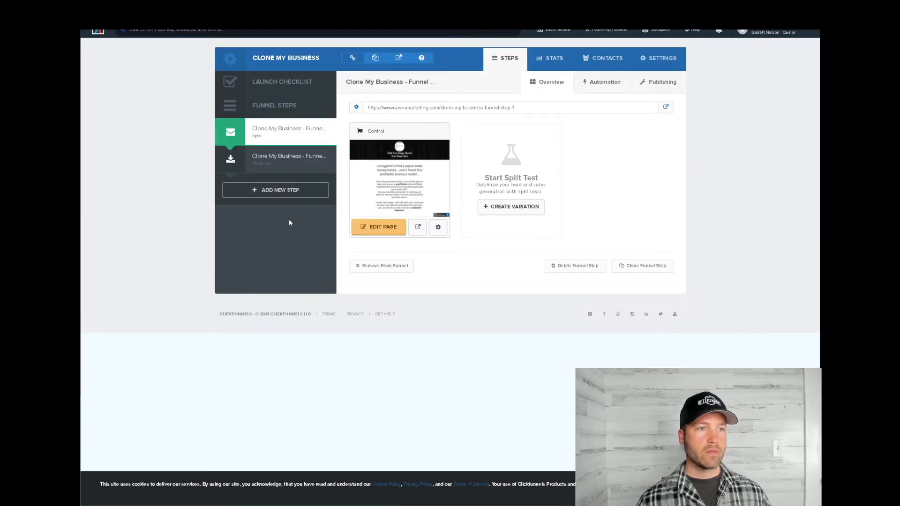
- Switch to ClickFunnels and copy the URL of the Clone My Business funnel's Thank You step
left_click(280, 156)
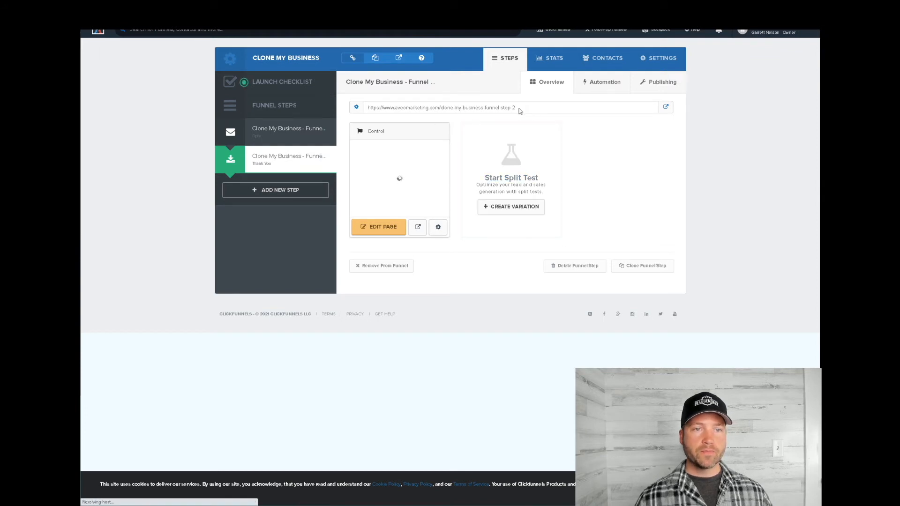
left_click_drag(515, 108, 368, 111)
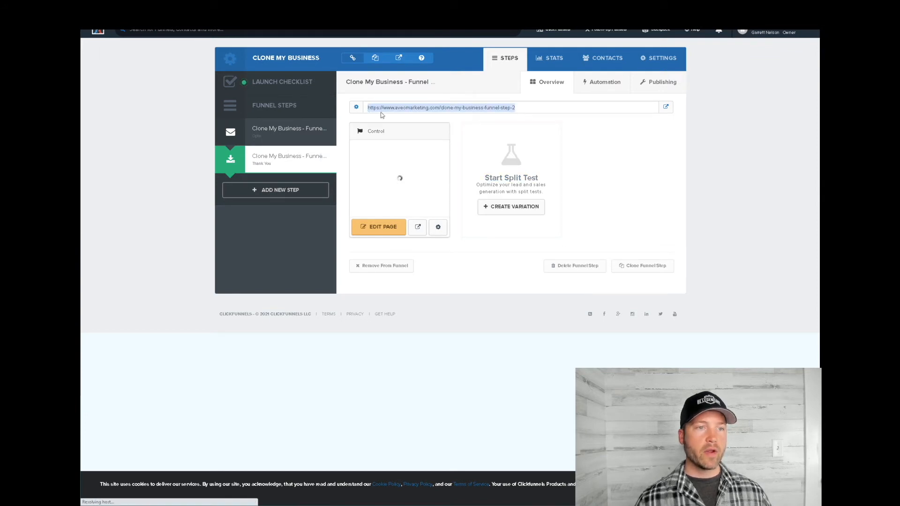
right_click(409, 109)
left_click(426, 113)
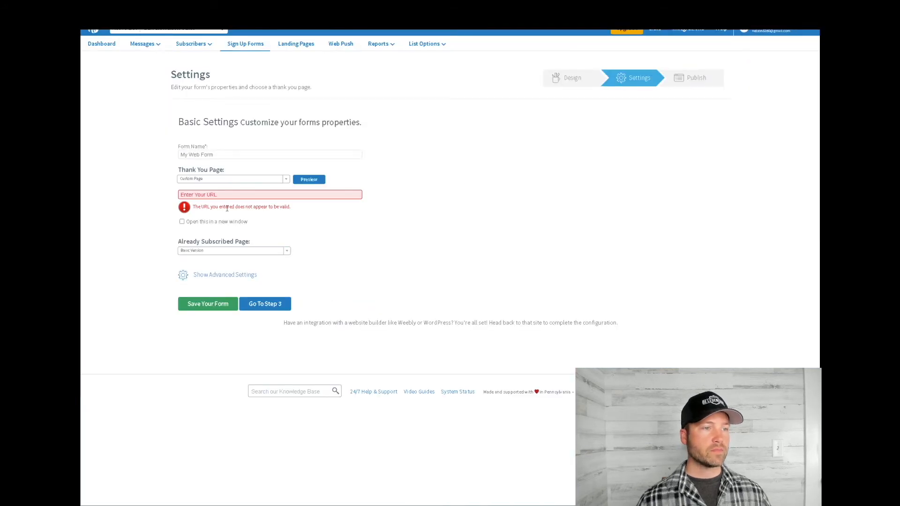
left_click(212, 195)
left_click_drag(209, 195, 175, 201)
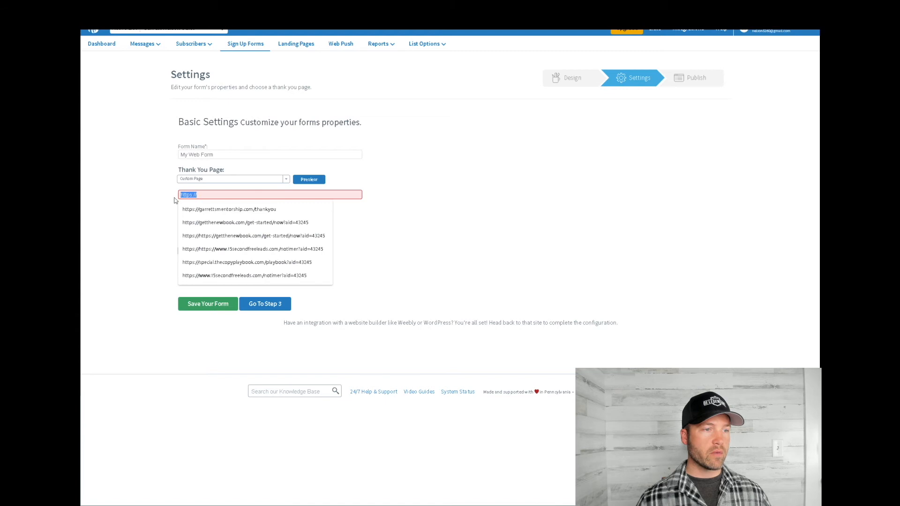
key("BackSpace")
key("ctrl+v")
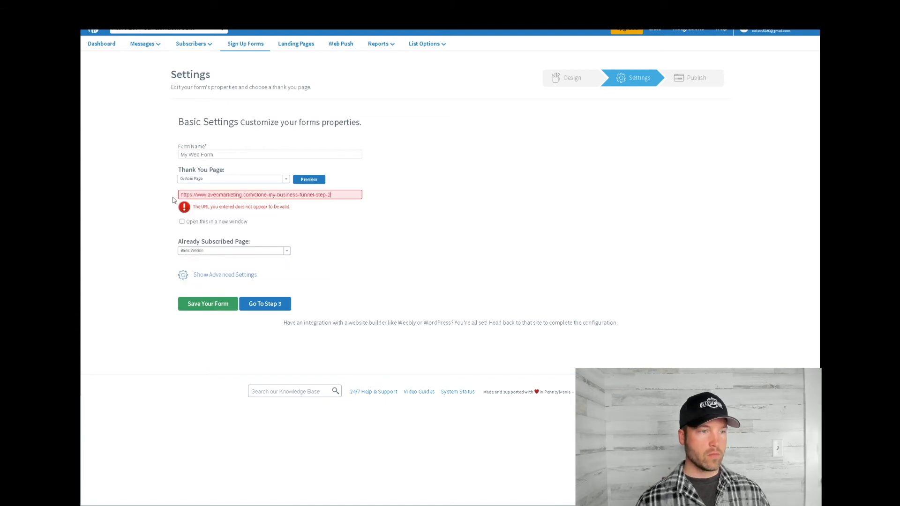
left_click(333, 229)
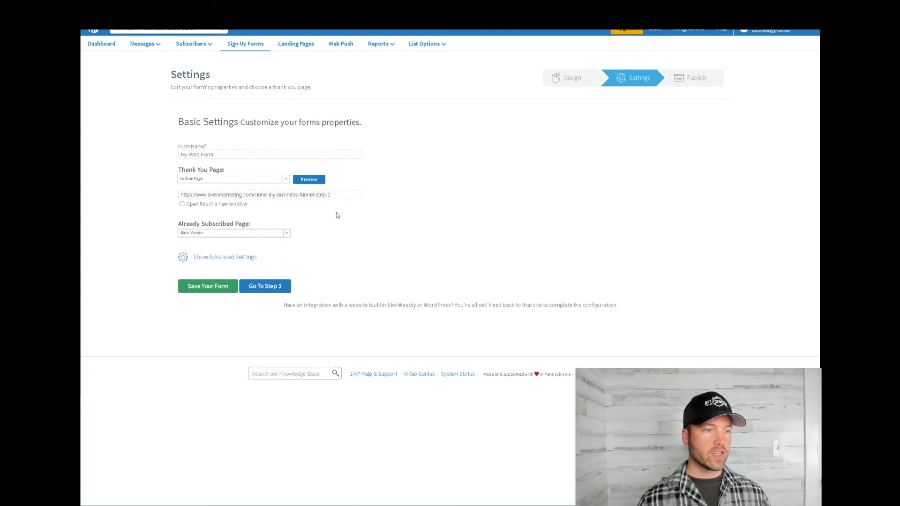
- Set the sign up form's Already Subscribed Page to Custom Page
left_click(179, 196)
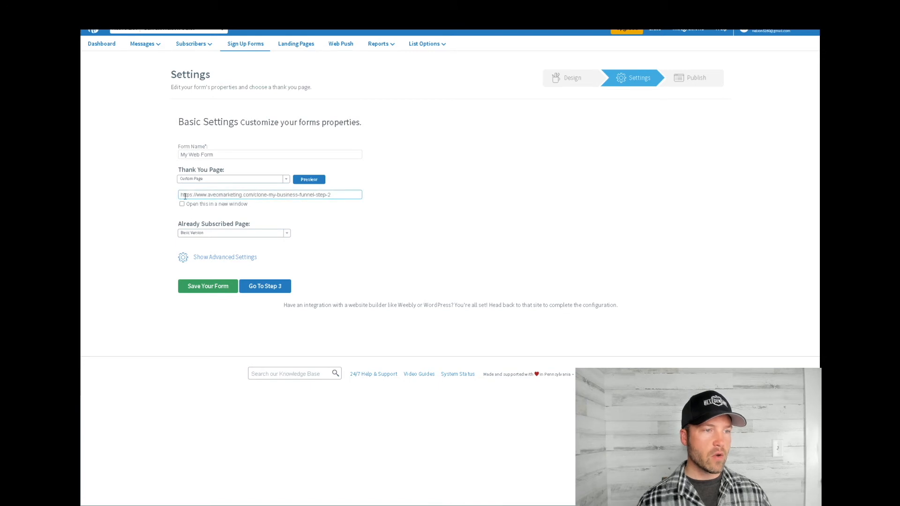
triple_click(191, 195)
left_click(235, 225)
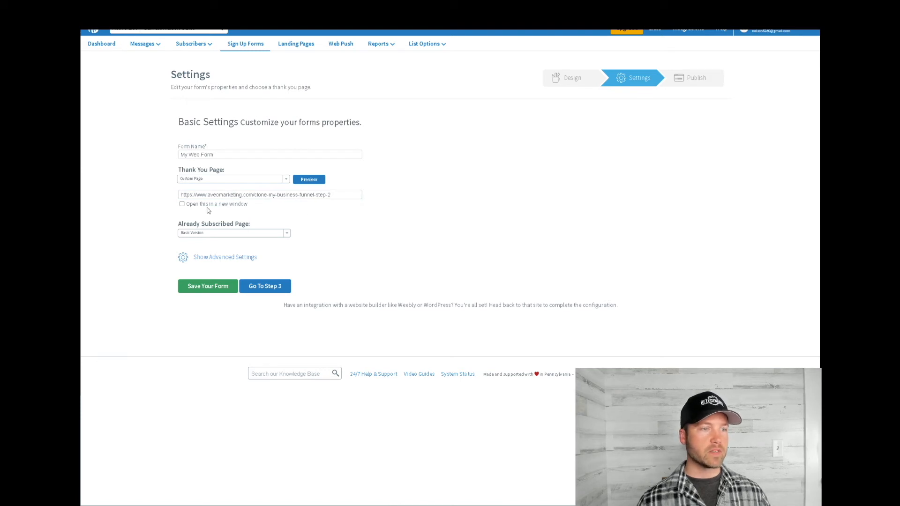
left_click(192, 195)
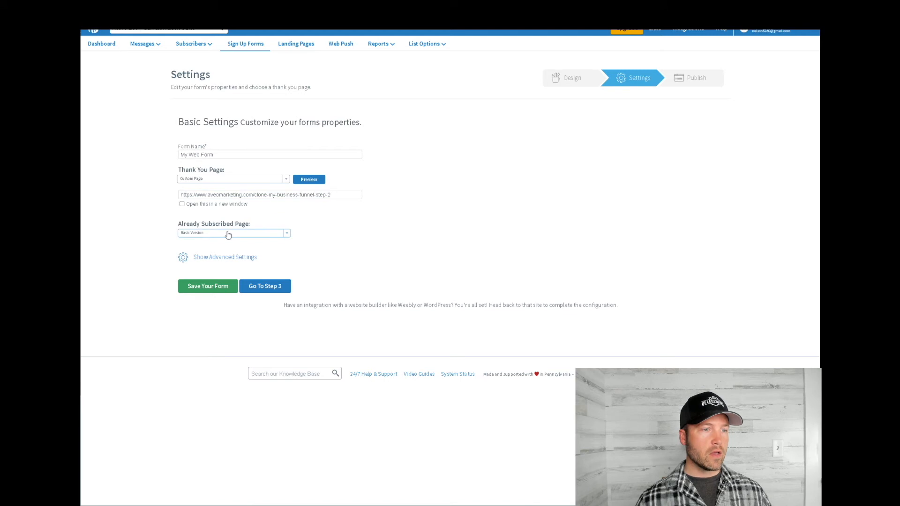
left_click(245, 234)
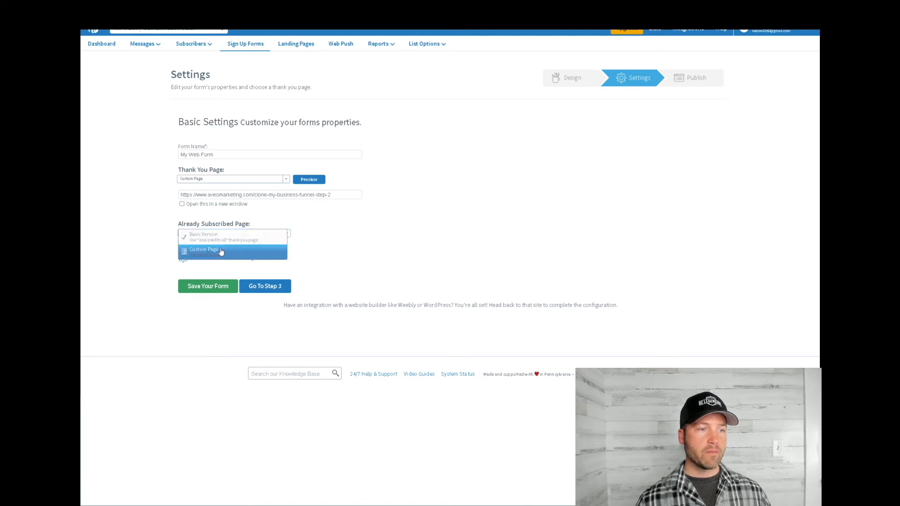
left_click(221, 250)
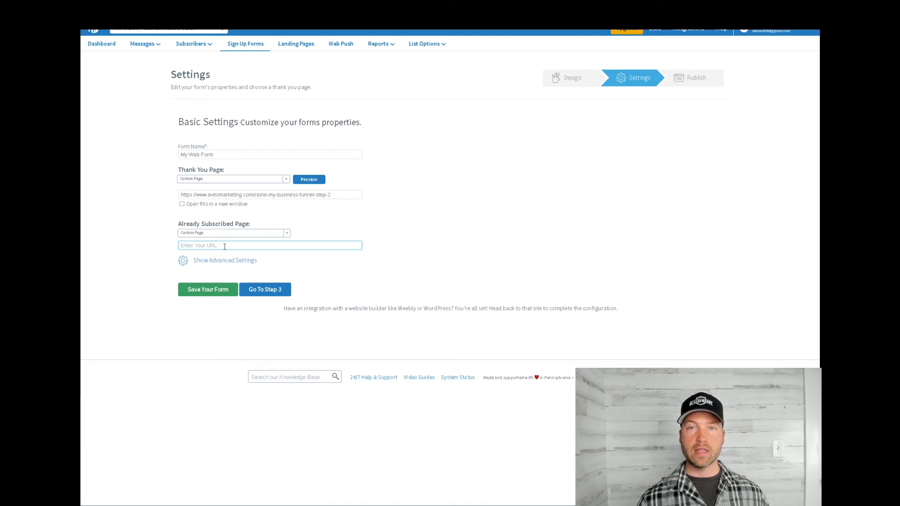
type("https://")
left_click_drag(222, 245, 173, 245)
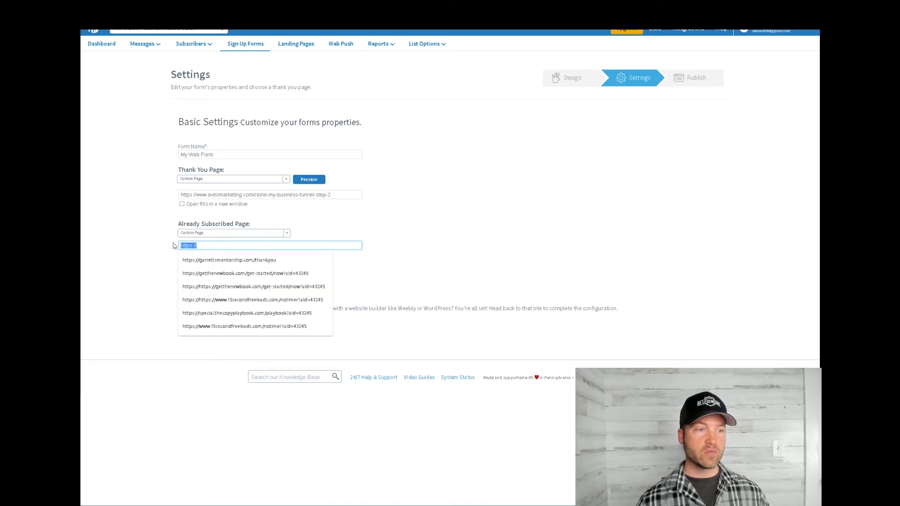
key("BackSpace")
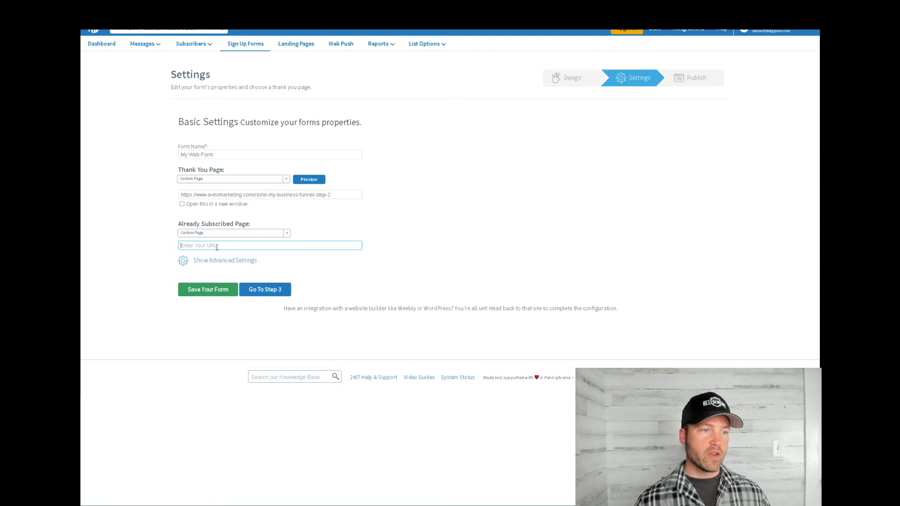
type("https://www.aveomarketing.com/clone-my-business-funnel-step-2")
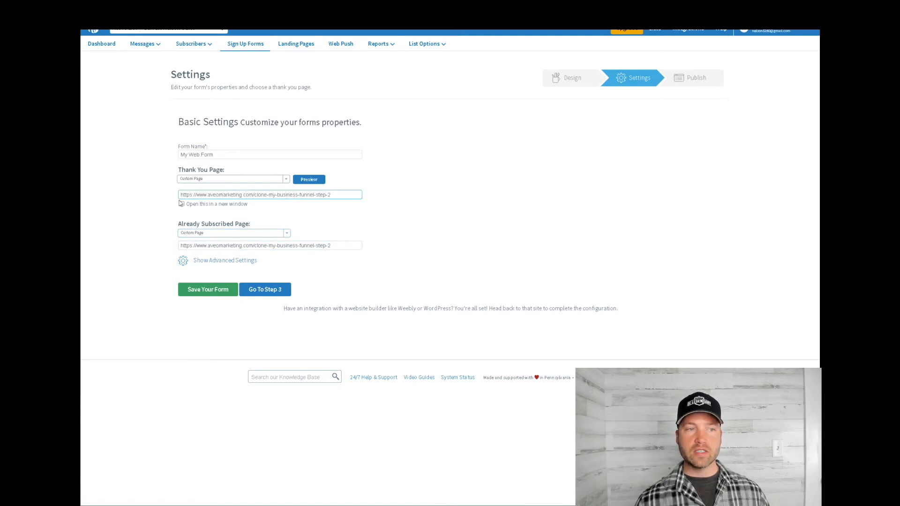
- Show the form's advanced settings, save the form with them unchanged, and proceed to the Publish step
left_click(224, 260)
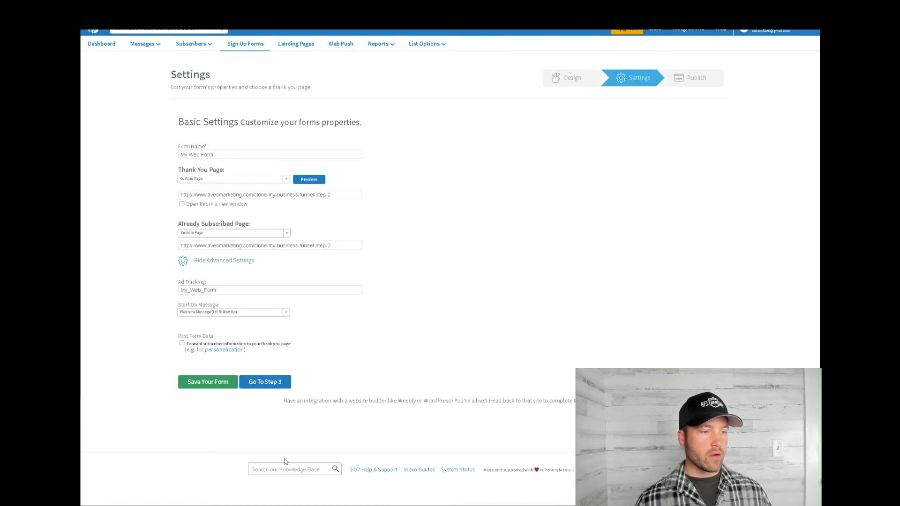
left_click(209, 384)
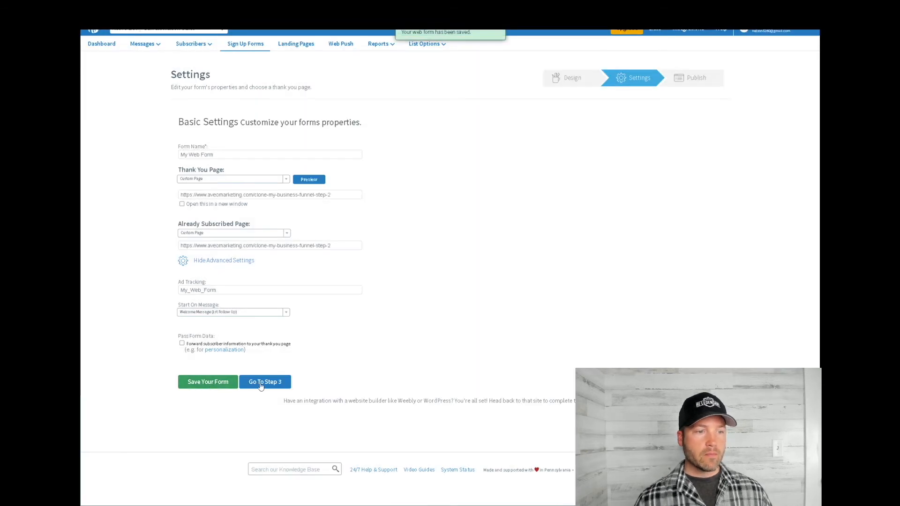
left_click(262, 386)
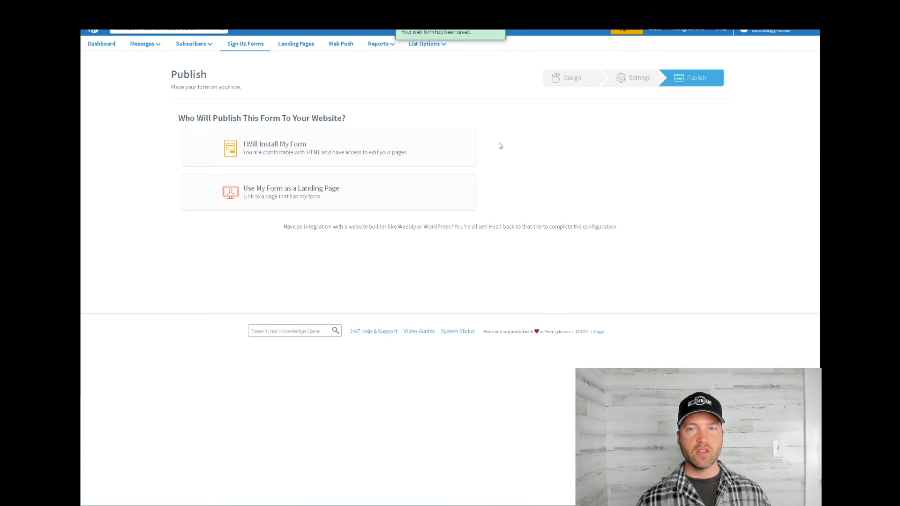
- Choose I Will Install My Form and copy the complete Raw HTML Version of the form code
left_click(272, 153)
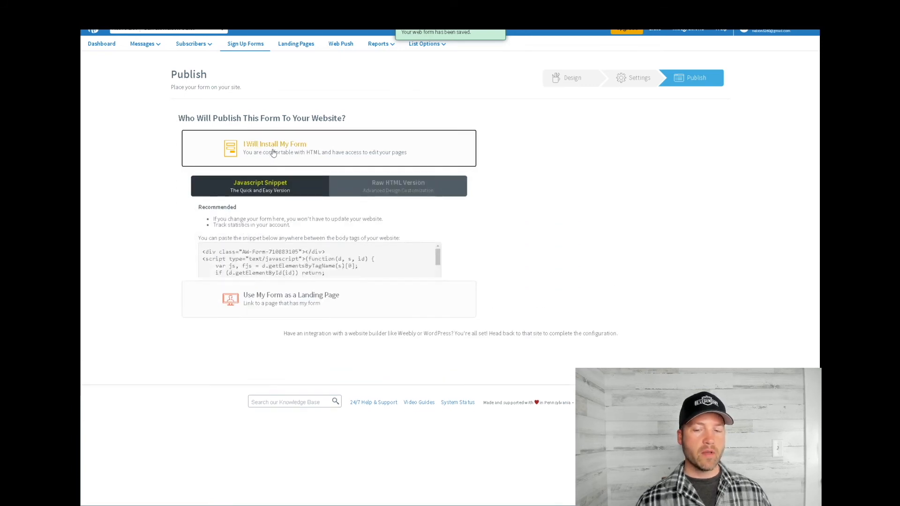
left_click(404, 188)
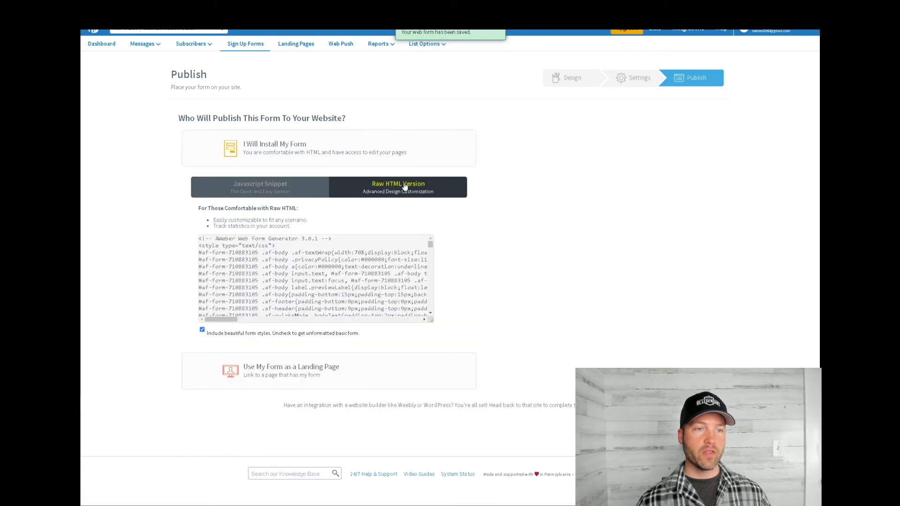
left_click(250, 278)
key("ctrl+a")
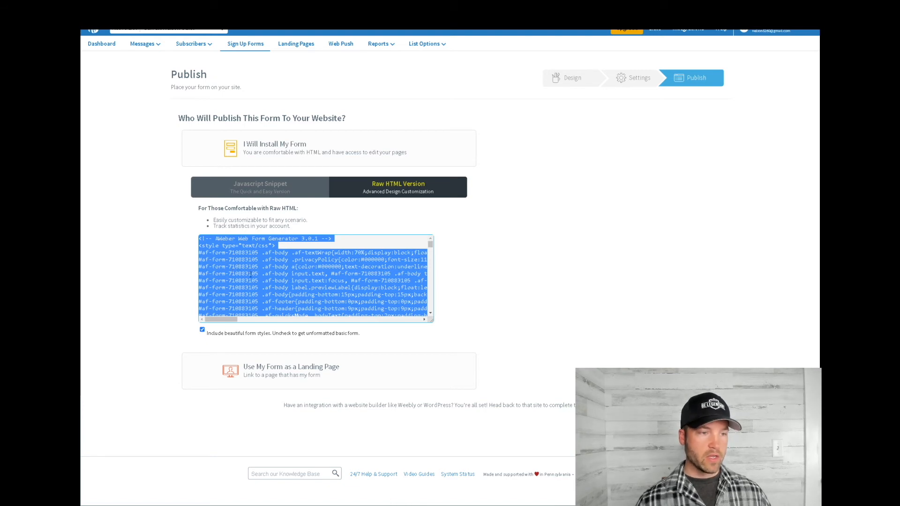
right_click(251, 276)
left_click(276, 303)
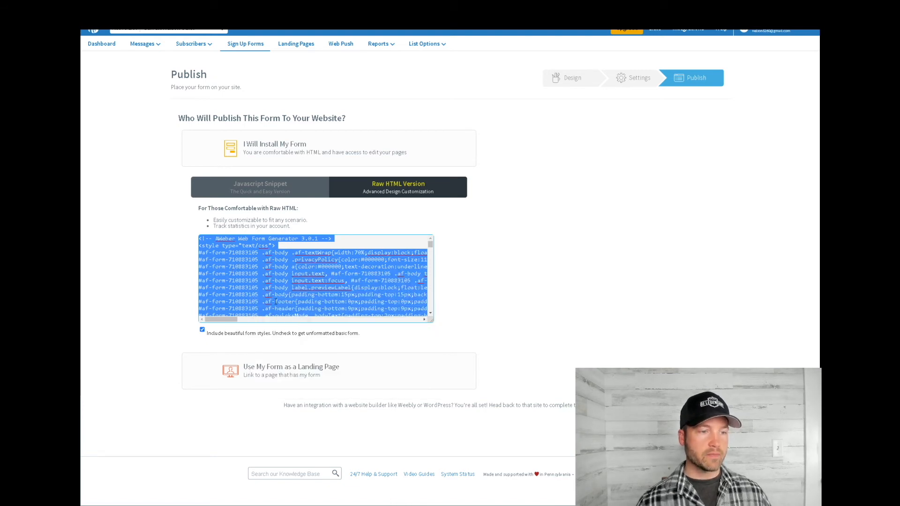
left_click(532, 276)
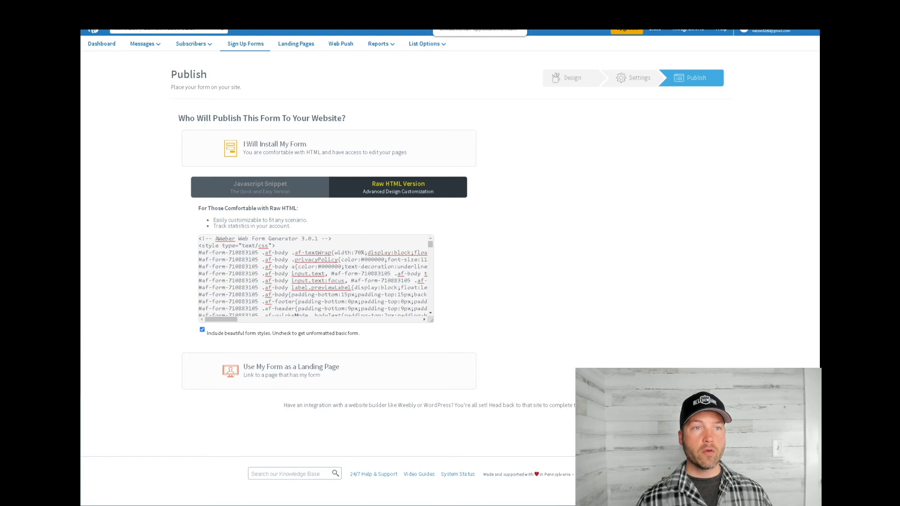
- Switch to ClickFunnels and open the Clone My Business funnel's Optin page for editing
left_click(437, 23)
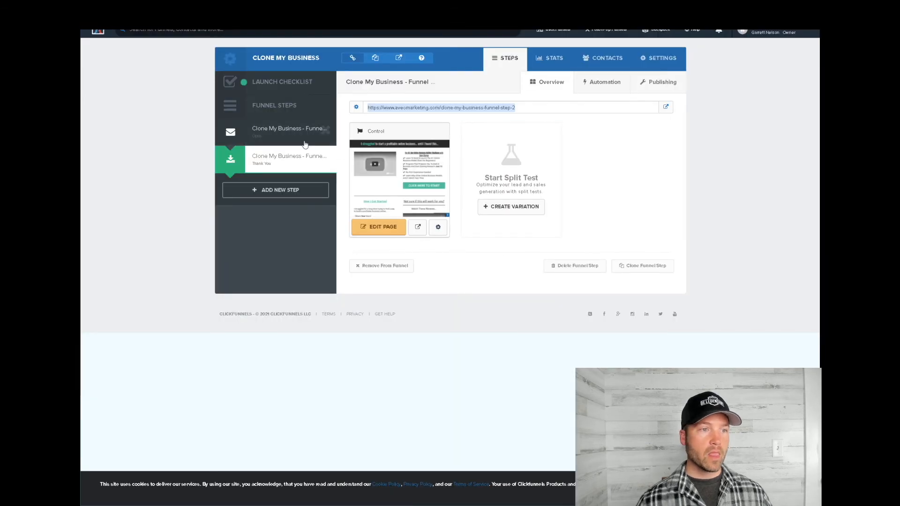
left_click(283, 135)
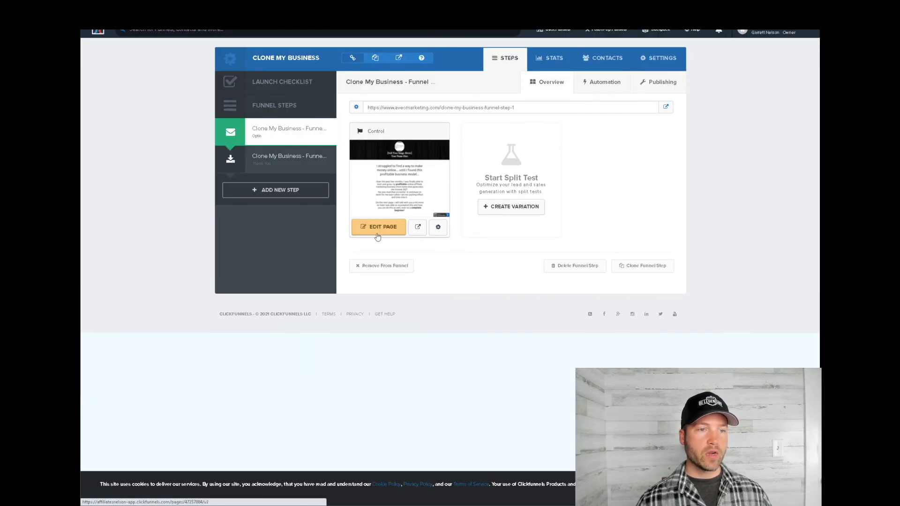
left_click(381, 230)
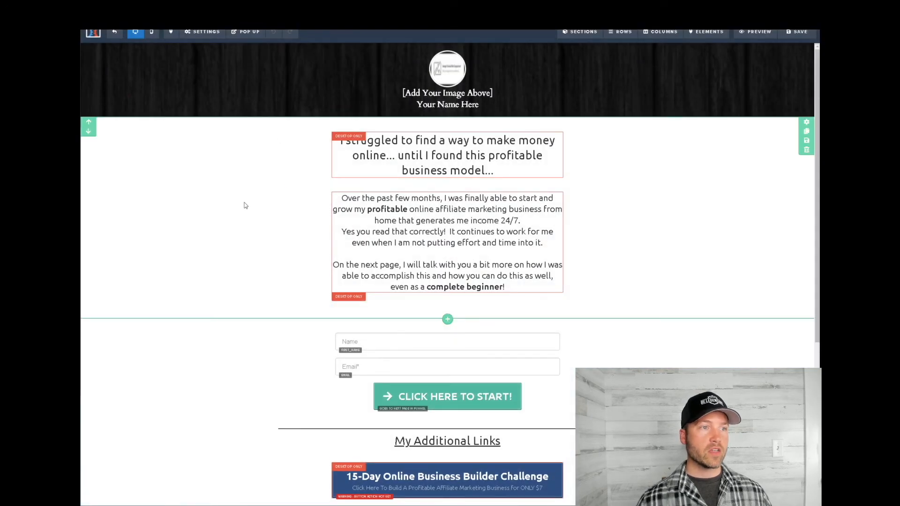
- In the page's email integration settings, set Integration to null (Html Form) and Action to Integrate Existing Form
mouse_move(203, 33)
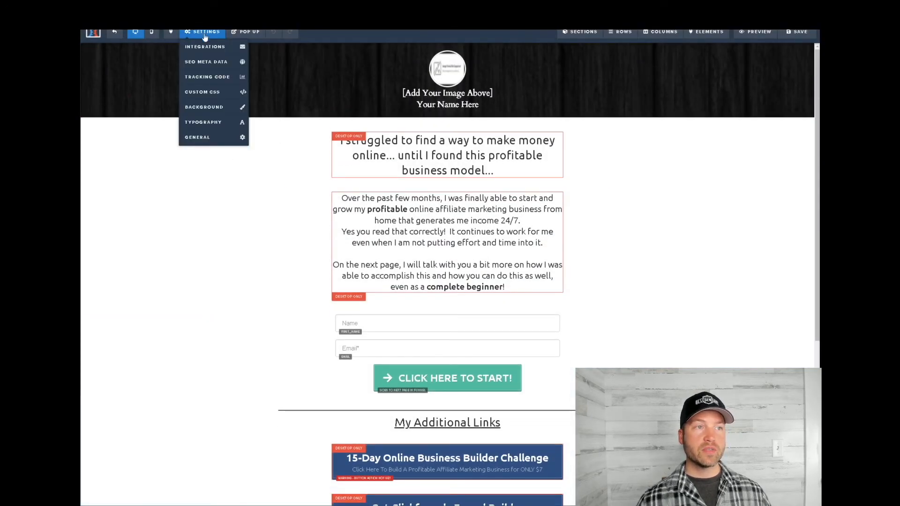
left_click(205, 52)
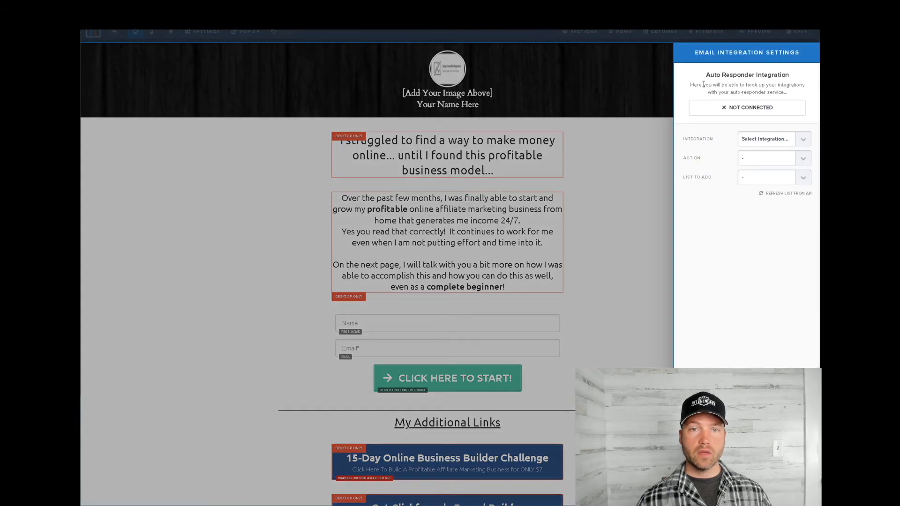
left_click(769, 140)
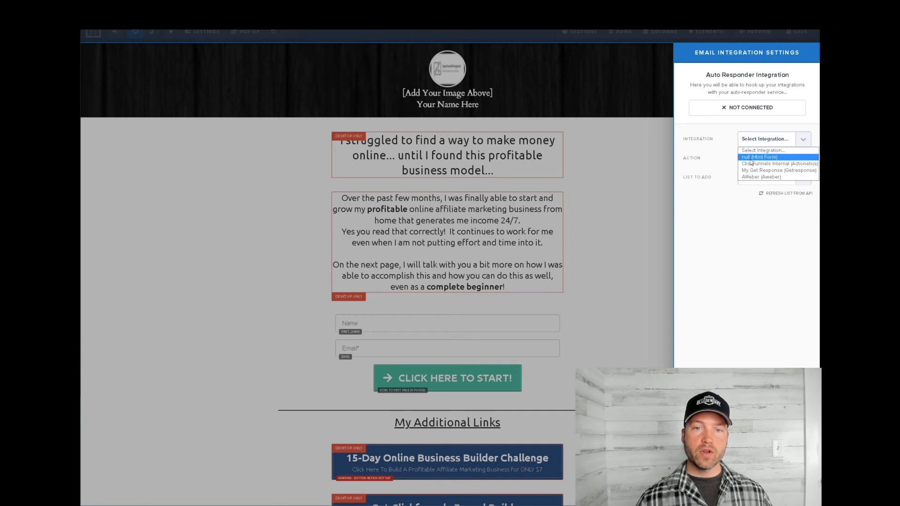
left_click(757, 157)
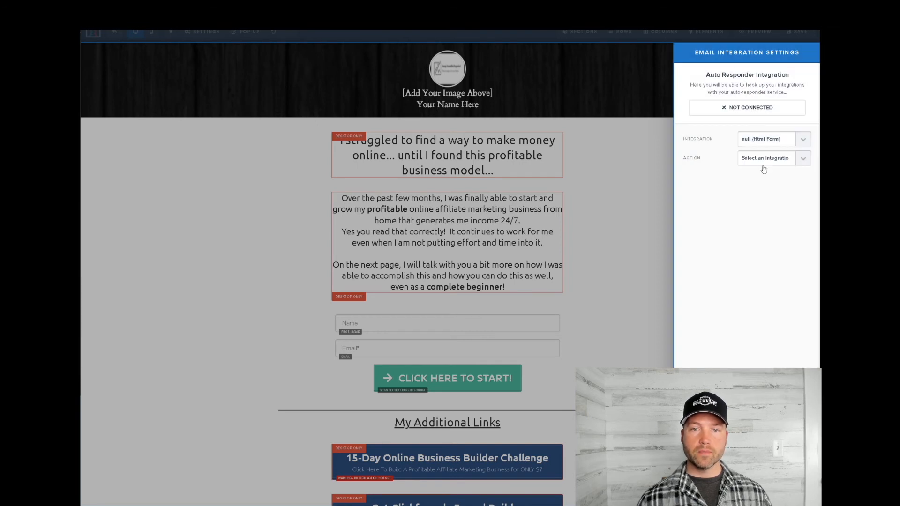
left_click(757, 159)
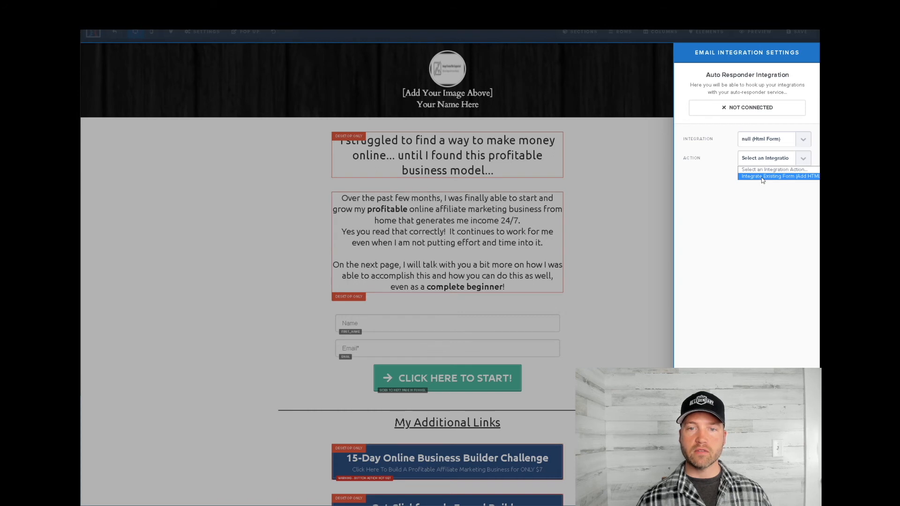
left_click(763, 177)
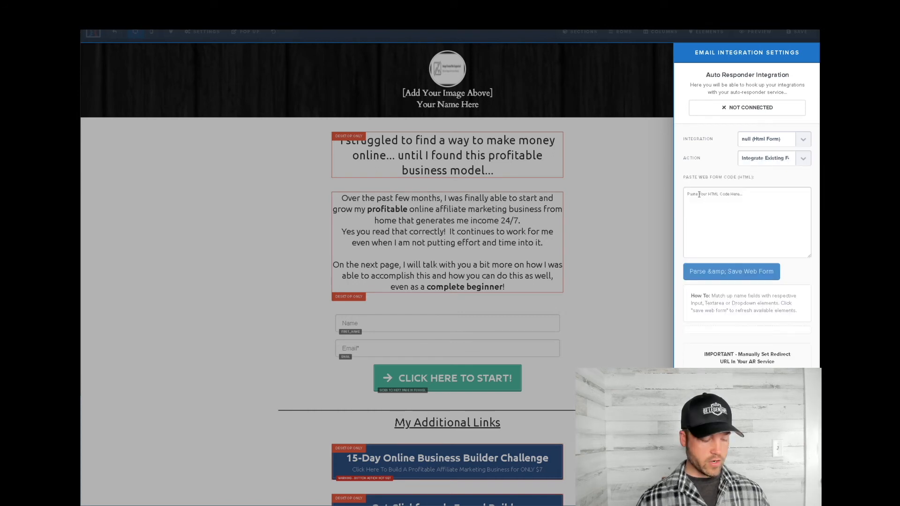
- Paste the copied AWeber form HTML as the web form code and delete everything after its closing </form> tag
key("ctrl+v")
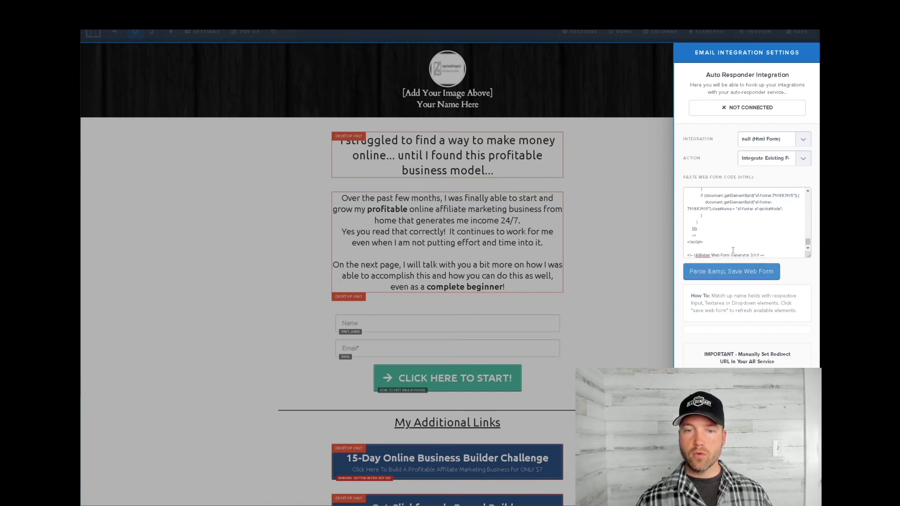
left_click_drag(808, 245, 808, 242)
scroll(736, 231, "up", 5)
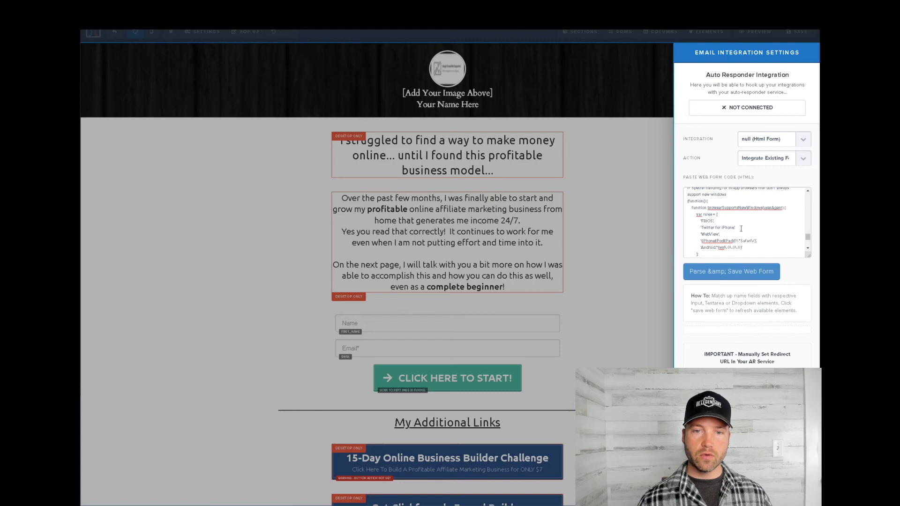
left_click(808, 191)
left_click(808, 192)
left_click(808, 191)
left_click(808, 192)
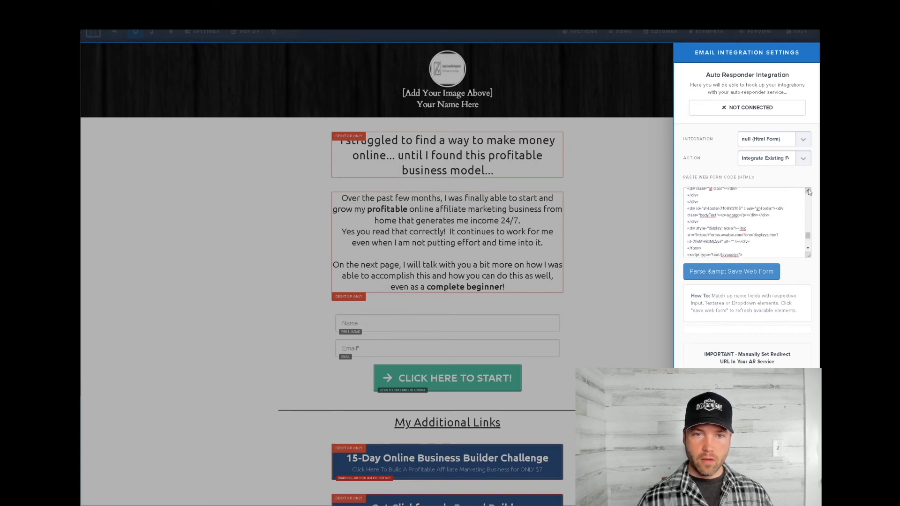
left_click(809, 249)
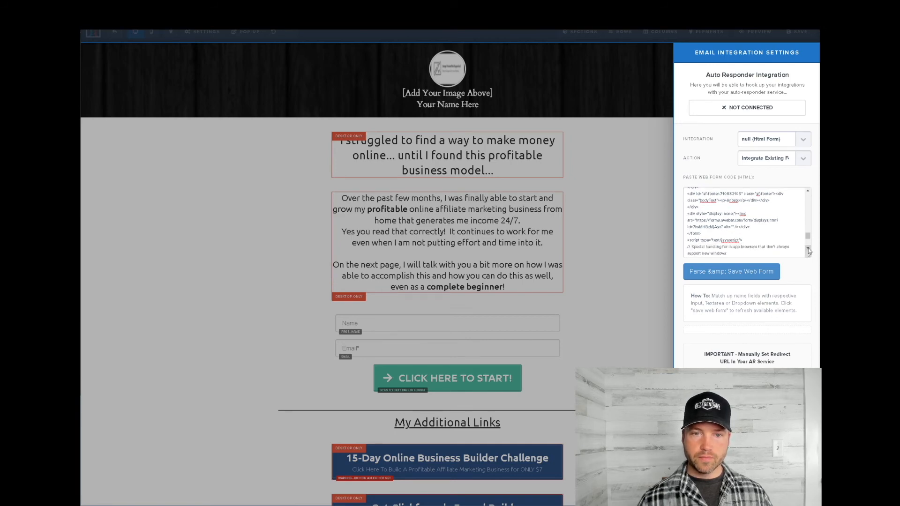
left_click(809, 249)
left_click(808, 250)
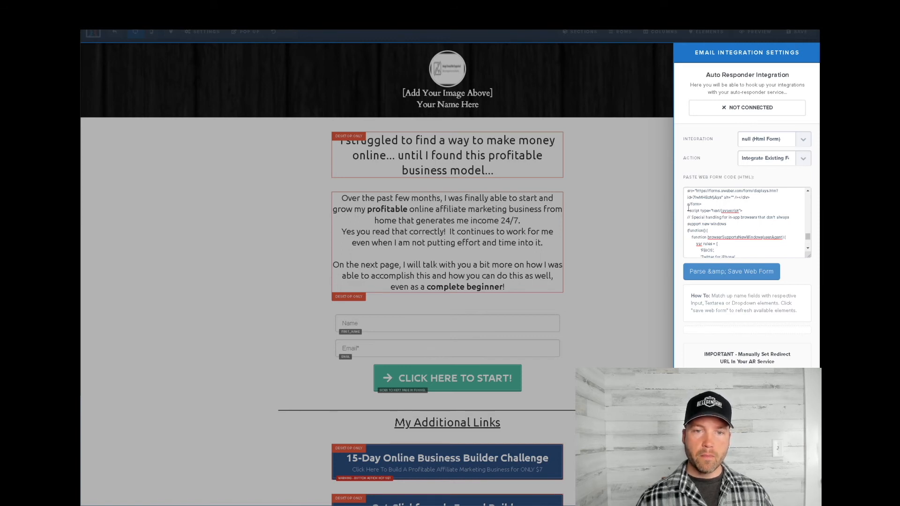
left_click_drag(688, 211, 798, 235)
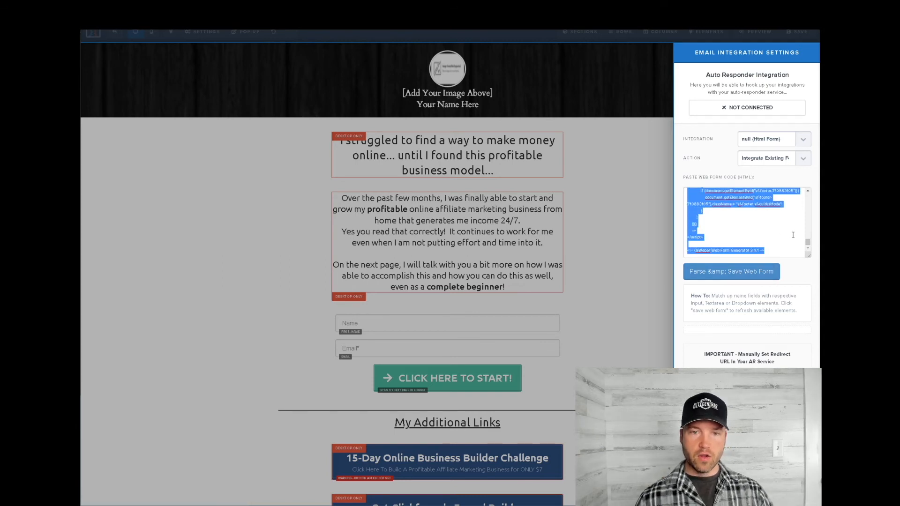
key("BackSpace")
key("BackSpace")
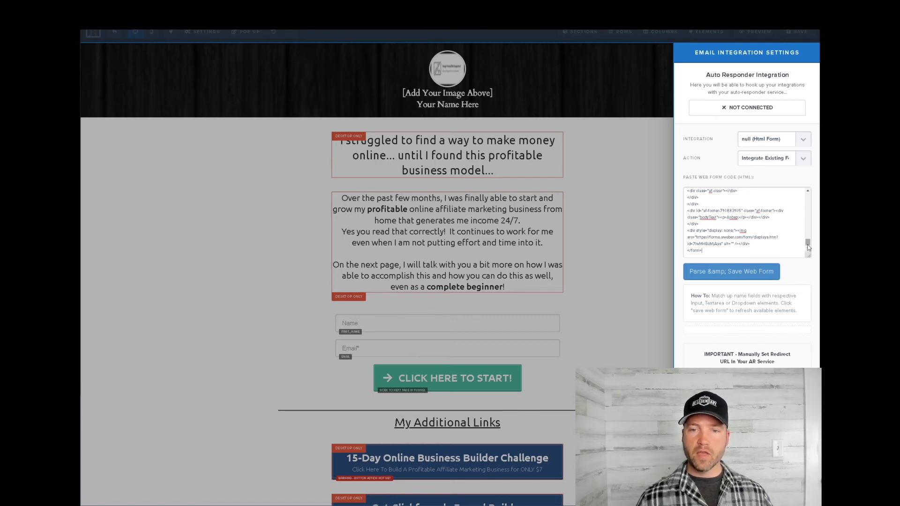
mouse_move(809, 248)
left_mouse_down()
mouse_move(810, 238)
mouse_move(809, 247)
left_mouse_up()
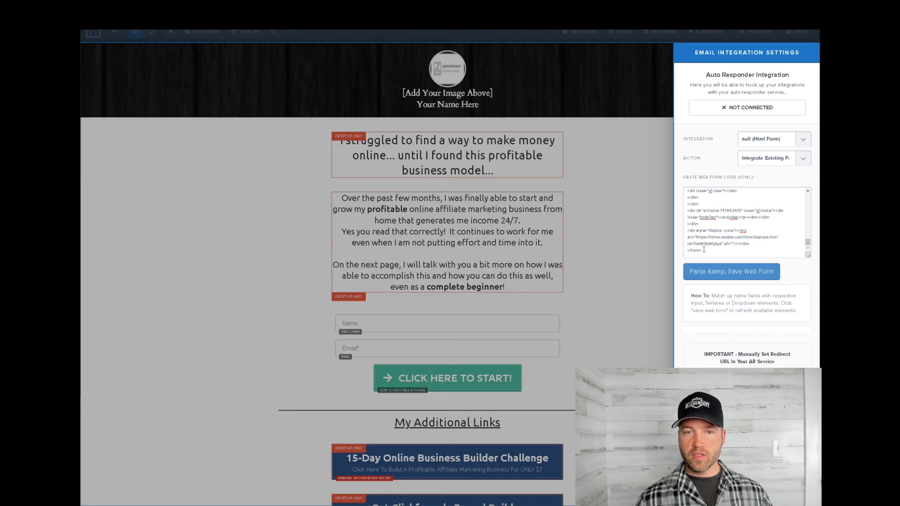
- Parse the web form code, sync name to first_name and email to email, and save the Optin page
left_click(724, 273)
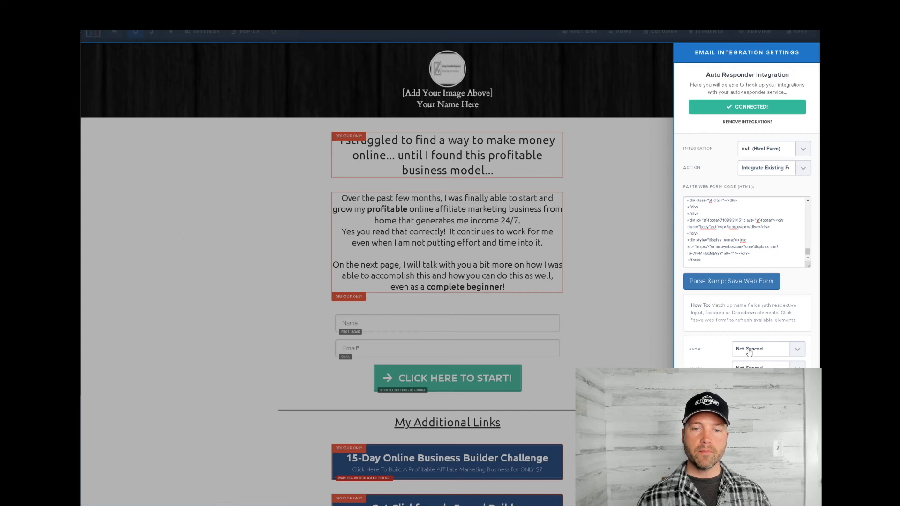
left_click(749, 353)
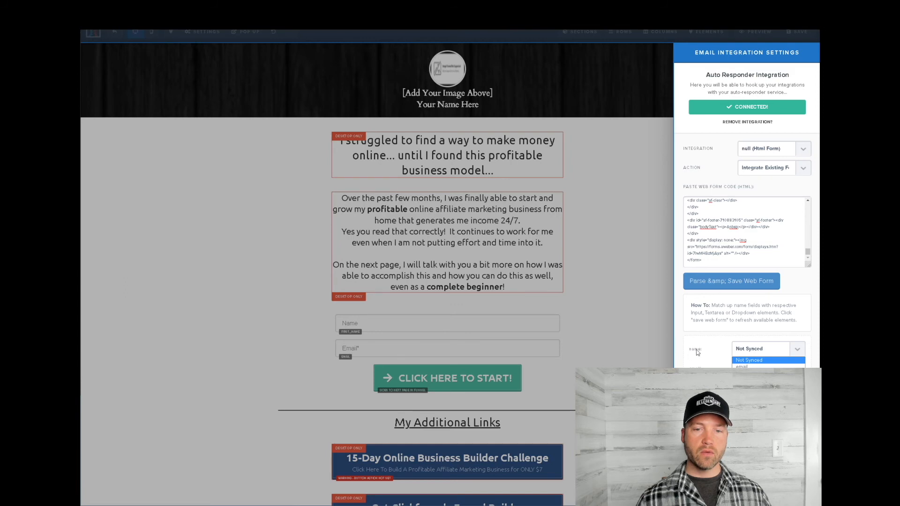
left_click(749, 374)
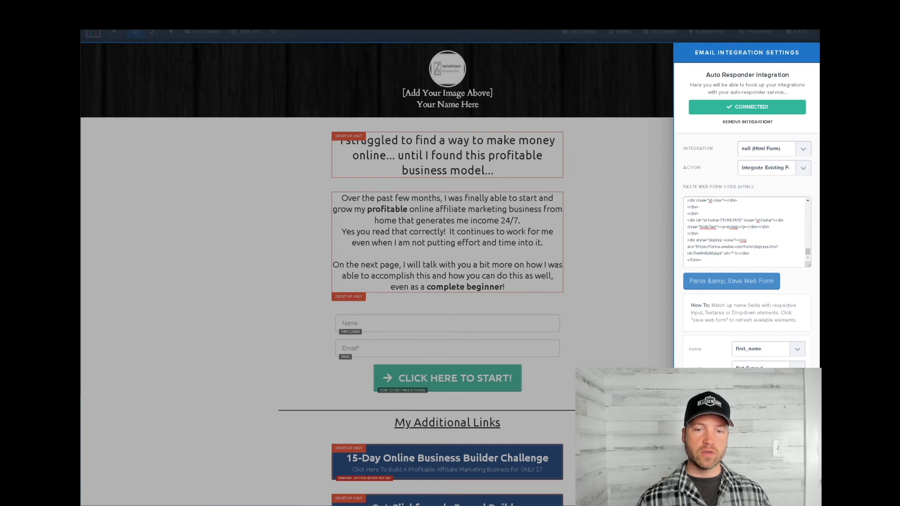
left_click(768, 370)
left_click(749, 399)
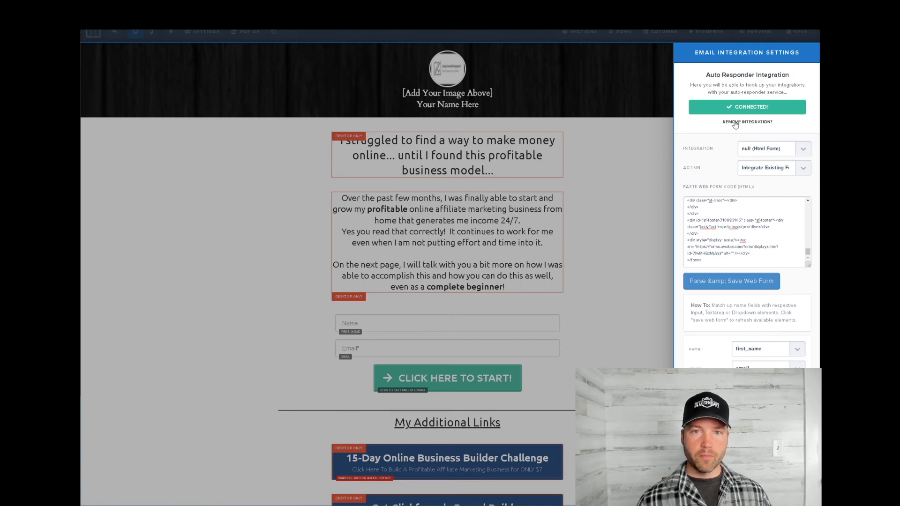
left_click(629, 283)
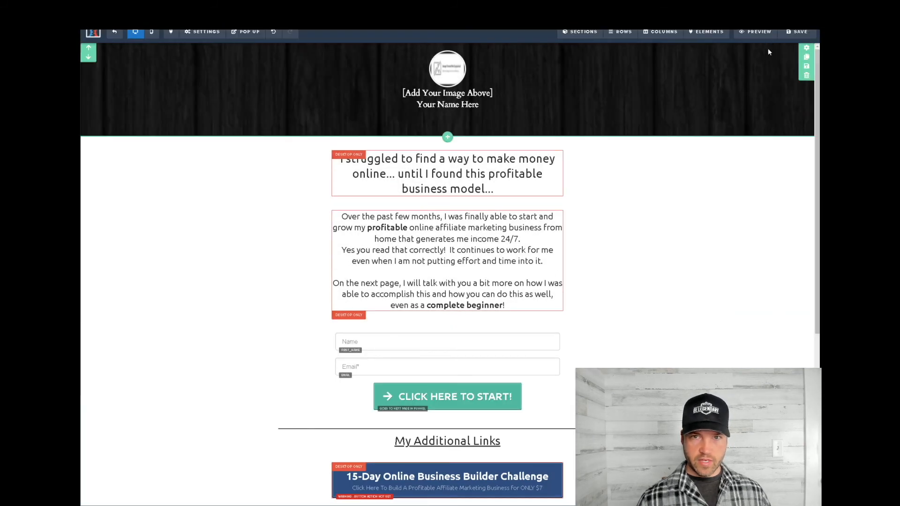
left_click(797, 31)
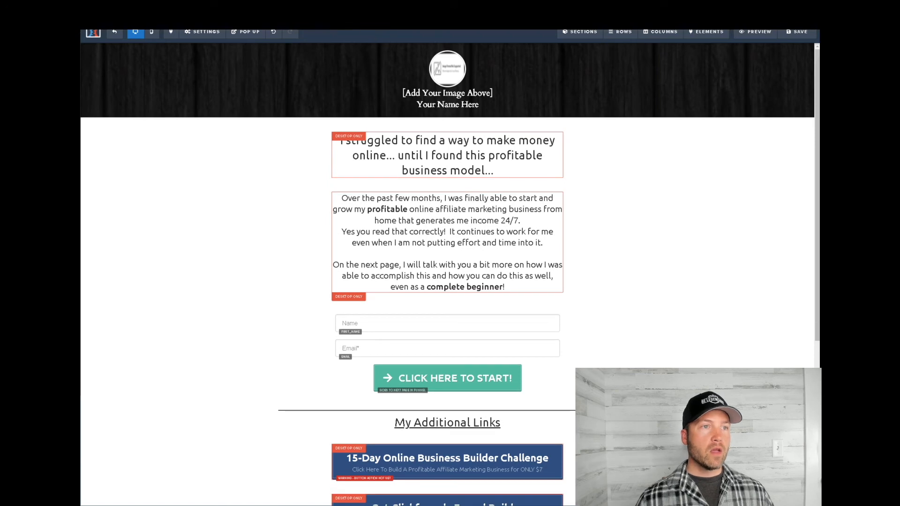
- Switch to AWeber and open the list's subscribers page to check for new sign-ups
key("ctrl+Tab")
left_click(142, 44)
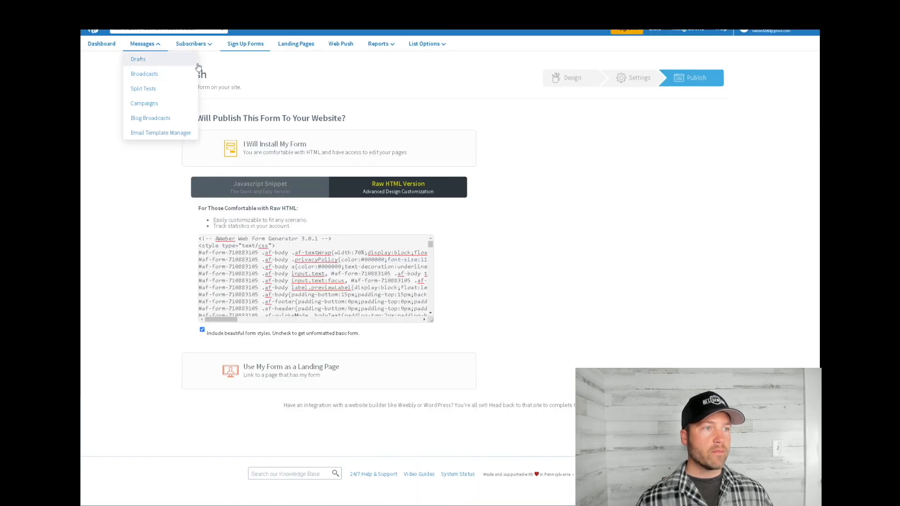
left_click(196, 44)
left_click(194, 60)
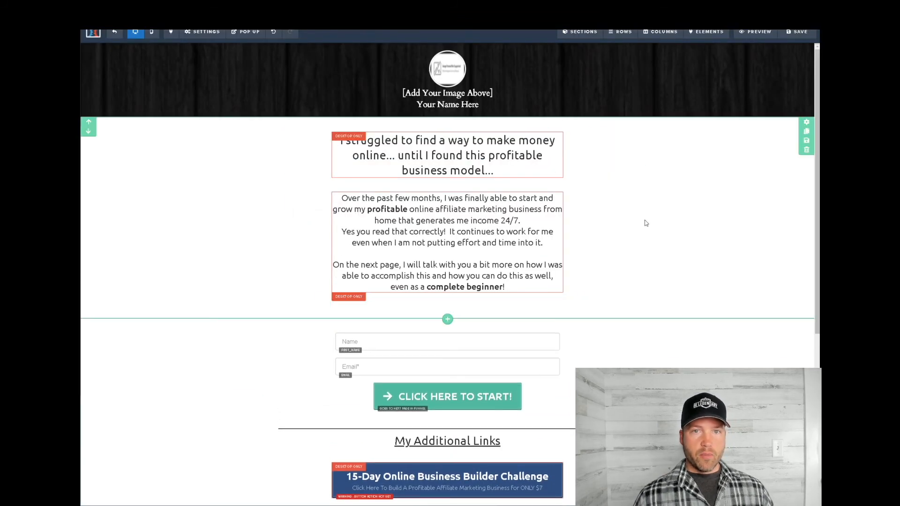
- Preview the ClickFunnels Optin page and submit its form with a test name and email address
left_click(753, 32)
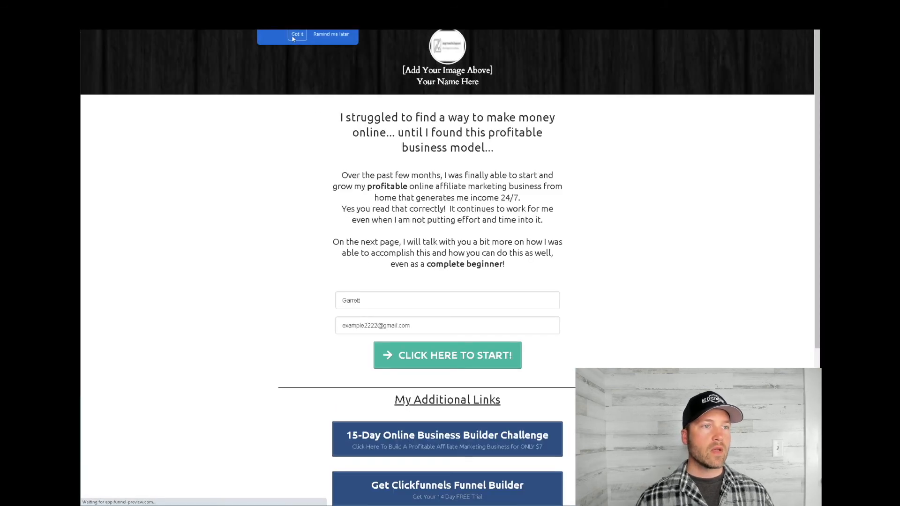
left_click(292, 35)
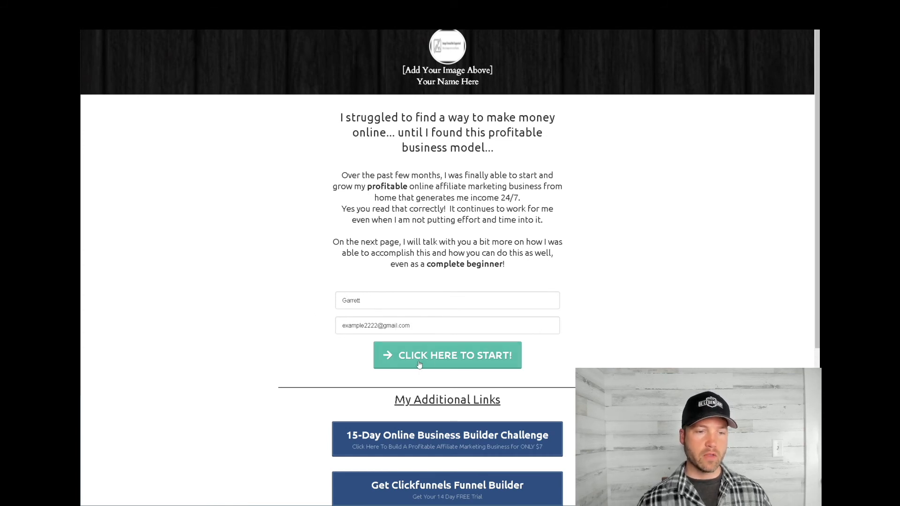
left_click(455, 360)
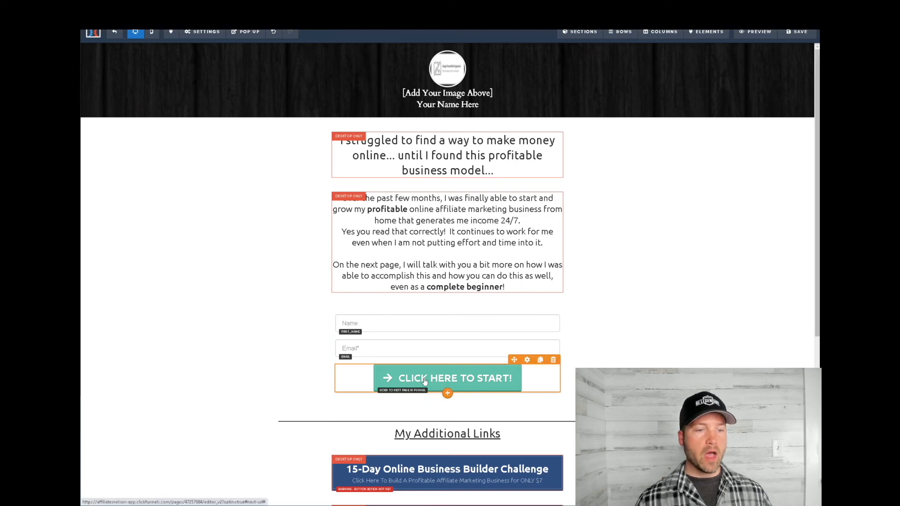
- Set the CLICK HERE TO START! button's action to Submit Order / Submit Form and save the page
left_click(464, 383)
left_click(769, 115)
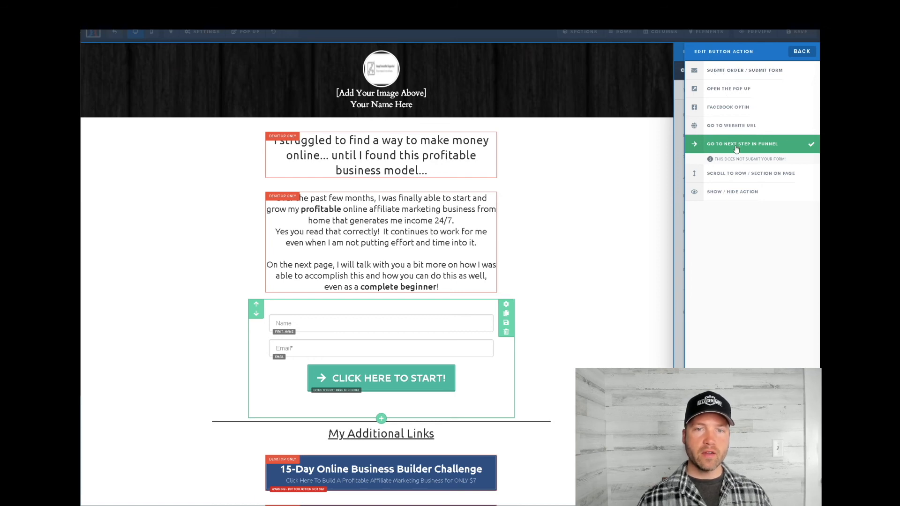
left_click(723, 74)
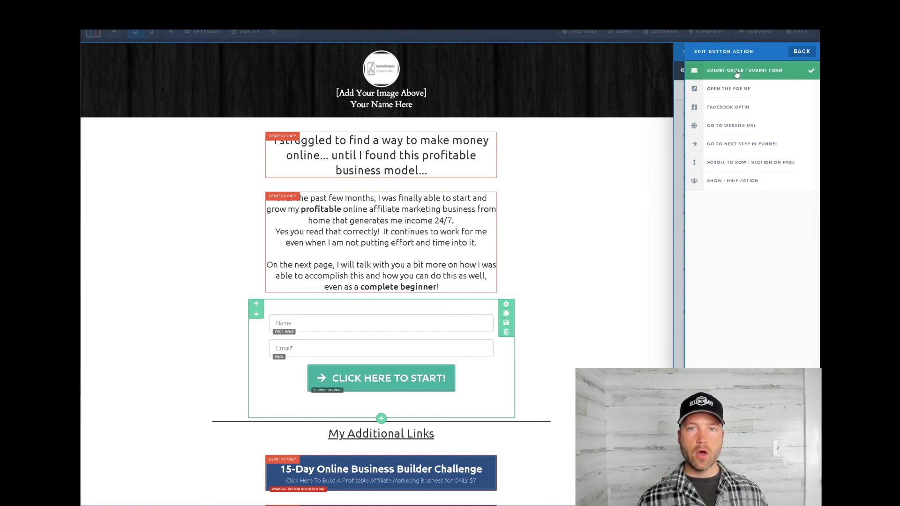
left_click(579, 201)
left_click(796, 33)
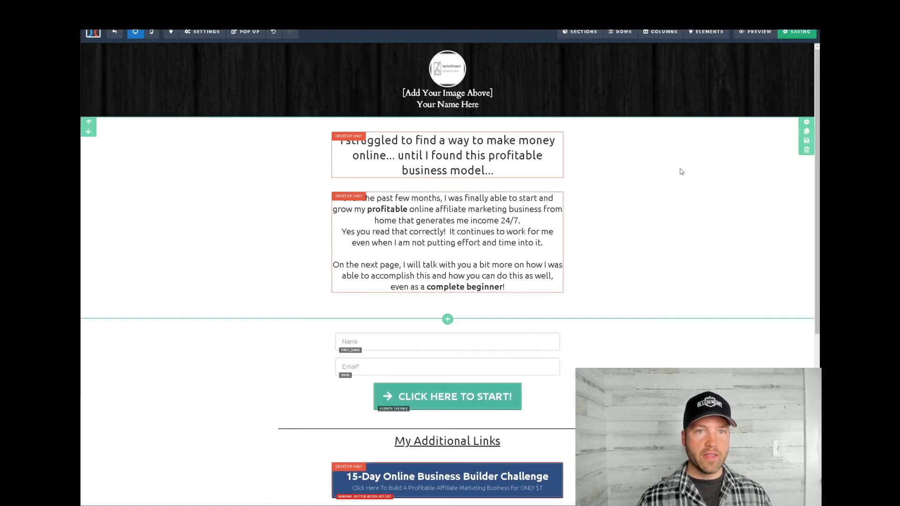
- Preview the updated page, submit a test name and email address, and check the refreshed AWeber subscribers list
left_click(752, 33)
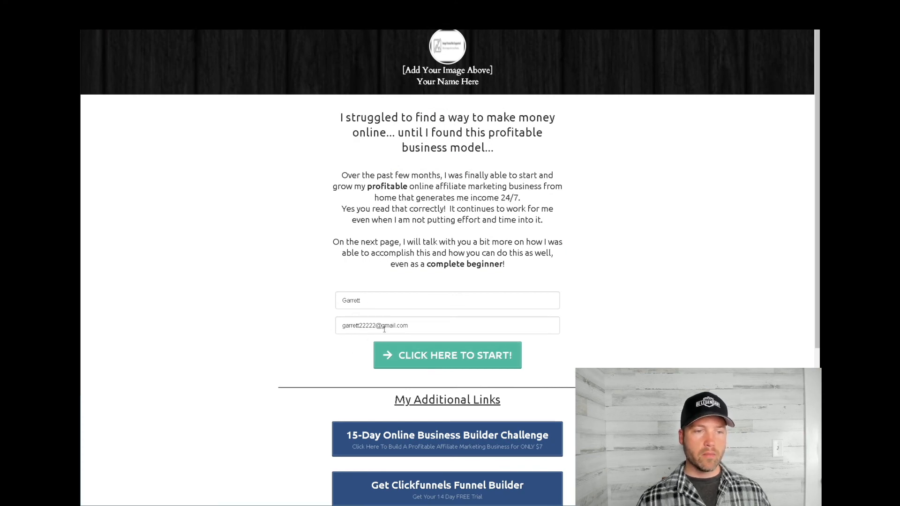
left_click(438, 359)
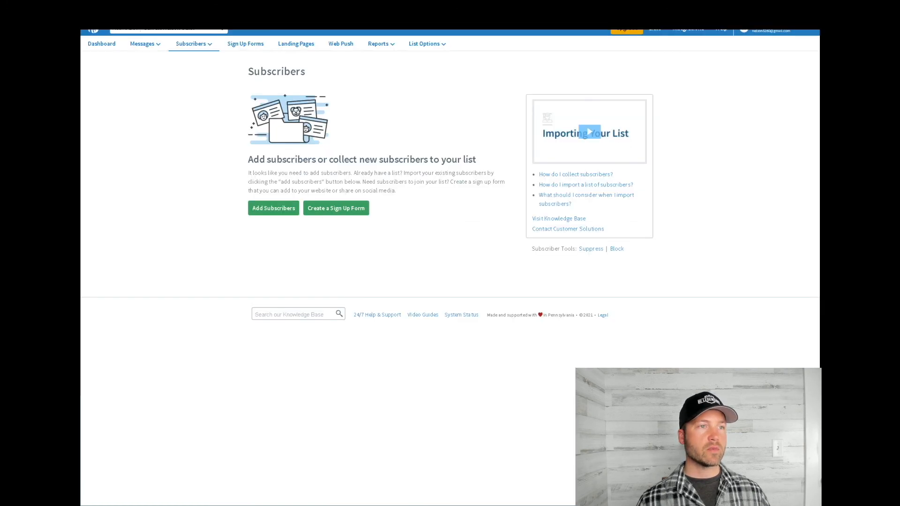
left_click(122, 31)
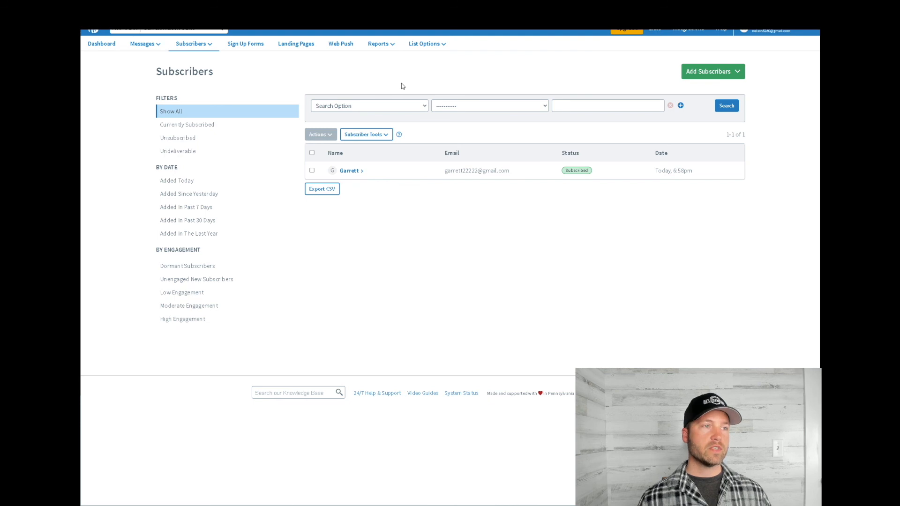
- Open Example Campaign in AWeber, remove the empty Send Message action at its end, and save and exit
left_click(139, 45)
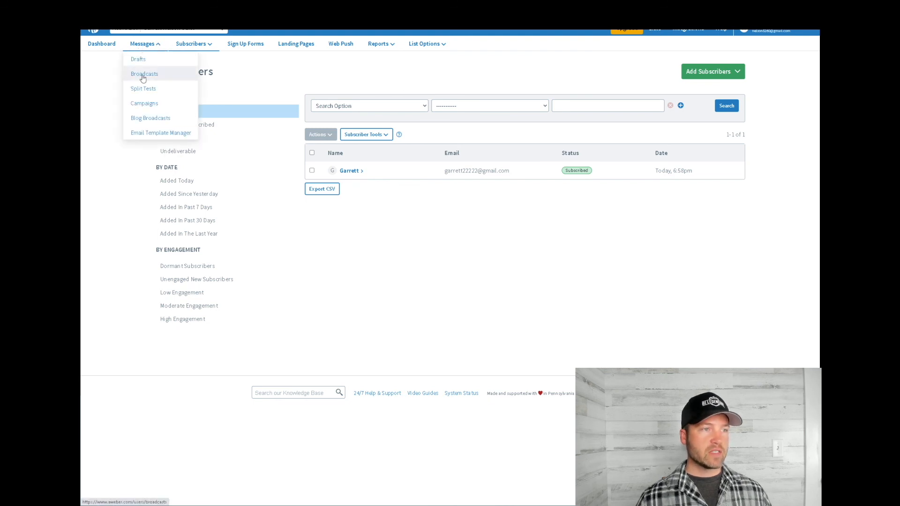
left_click(147, 105)
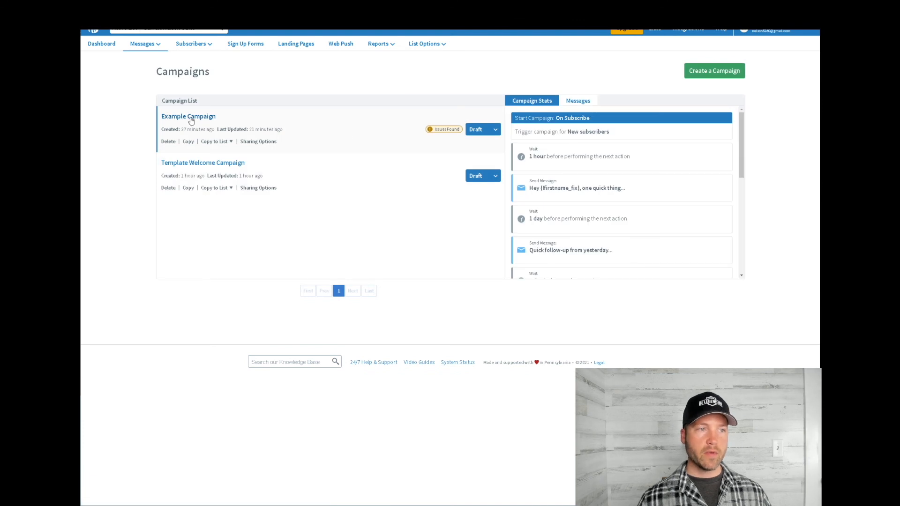
left_click(496, 131)
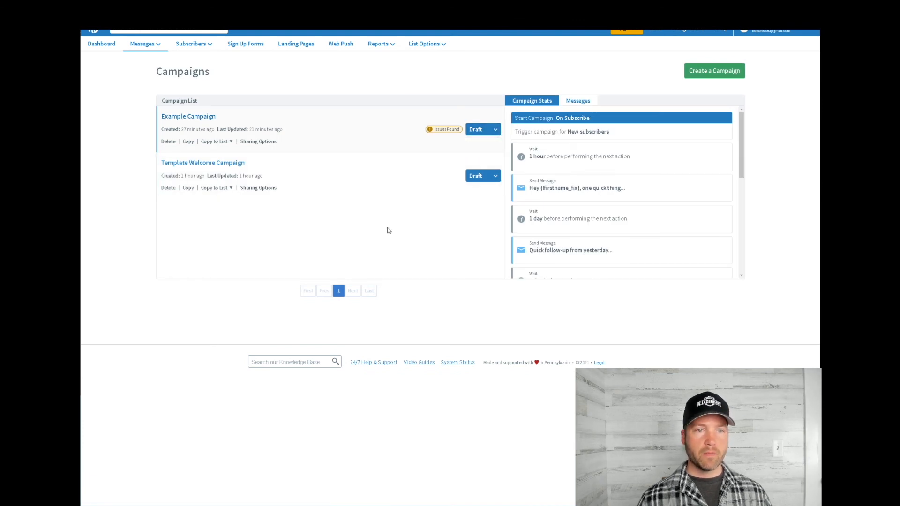
left_click(195, 117)
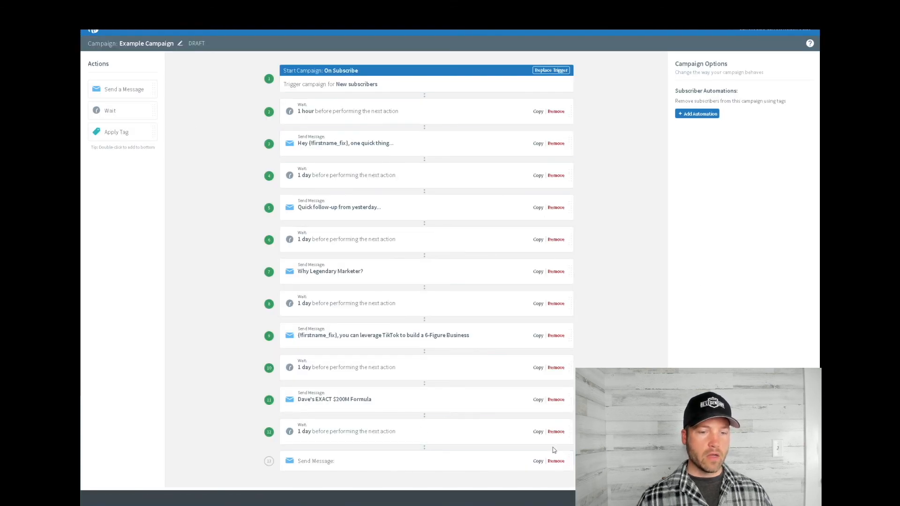
left_click(556, 462)
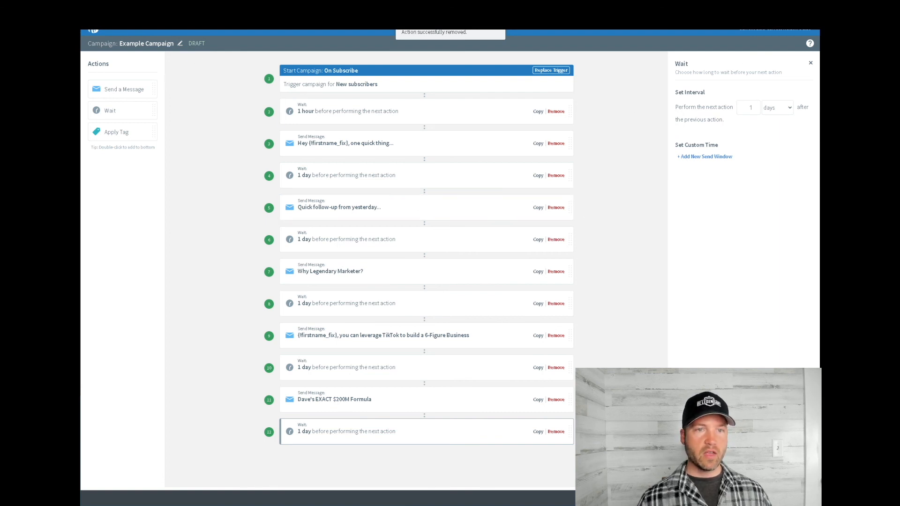
left_click(202, 501)
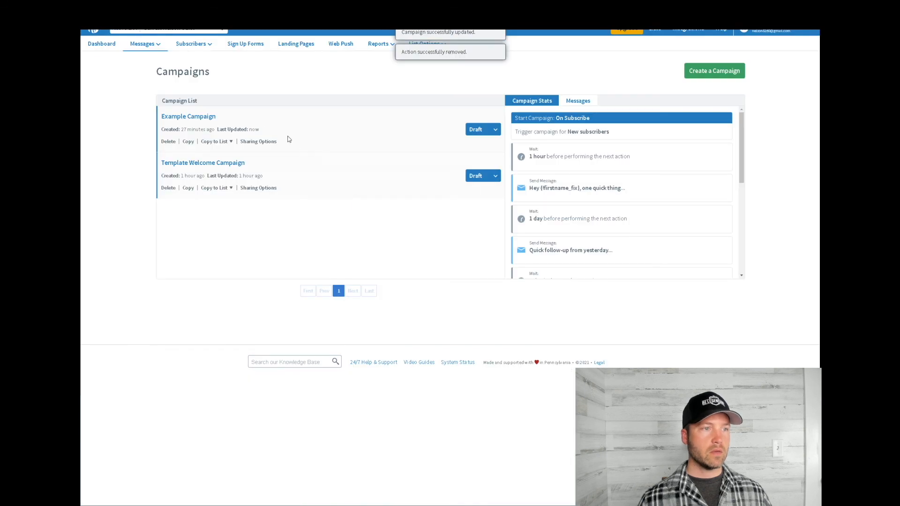
- Remove the trailing 1 day wait after the last message in Example Campaign, save it, and activate the campaign
left_click(187, 122)
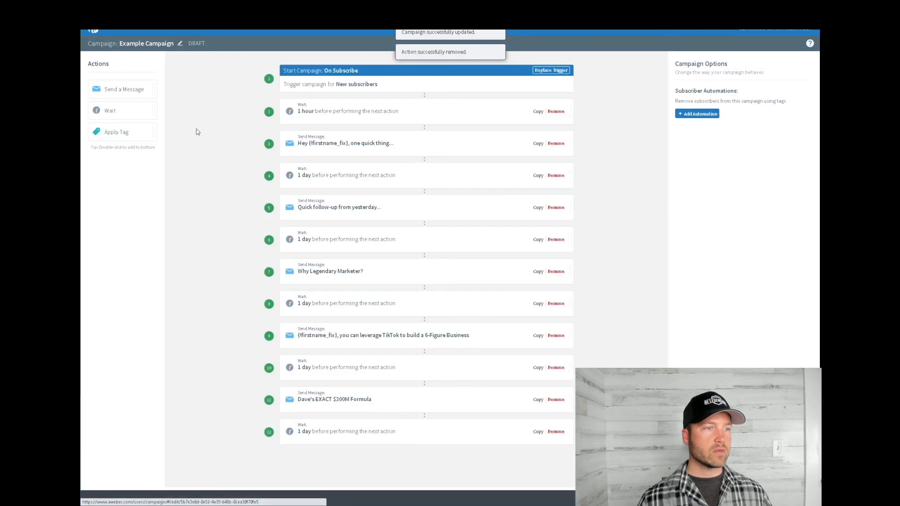
left_click(556, 432)
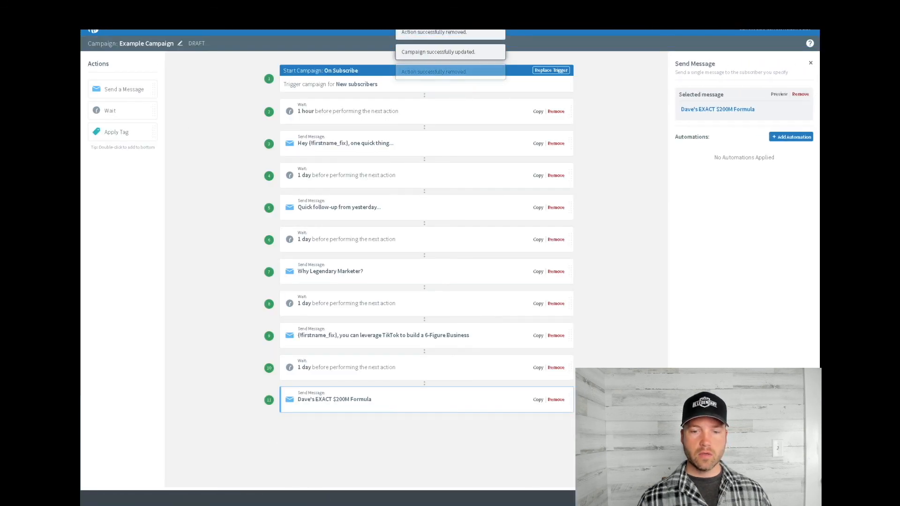
left_click(201, 501)
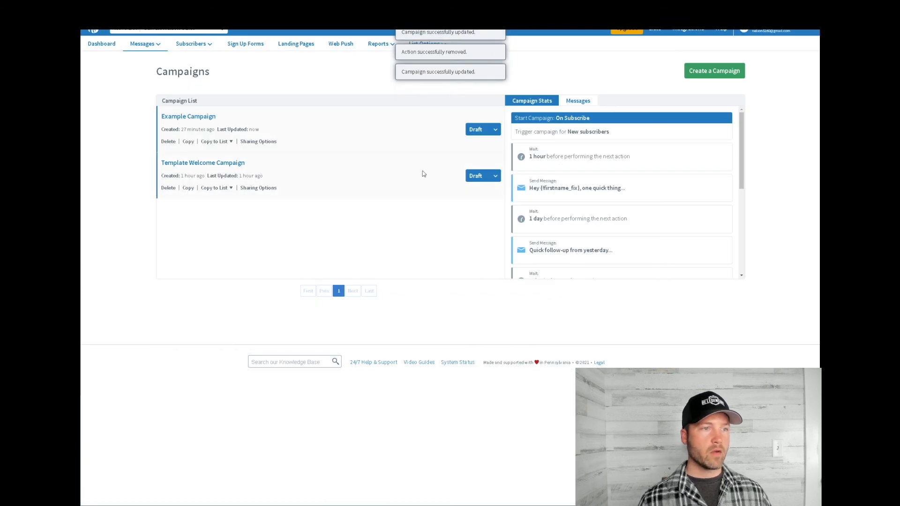
left_click(495, 131)
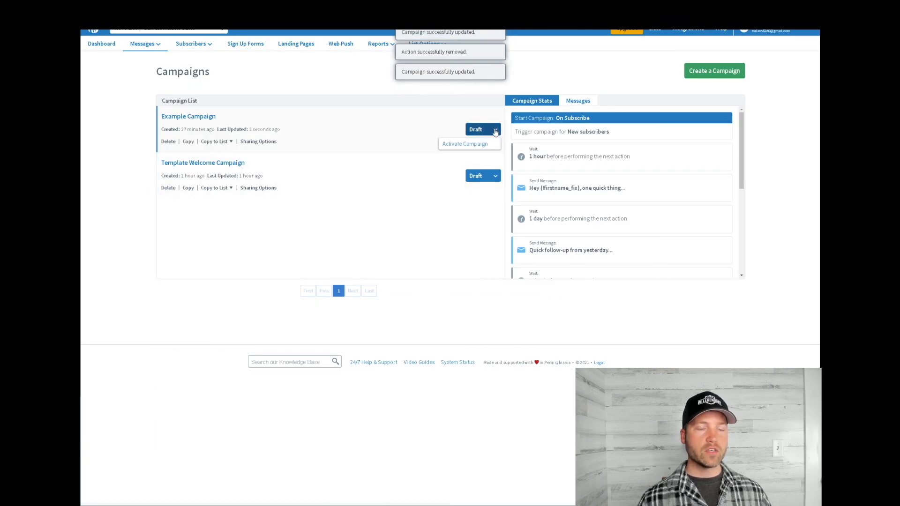
left_click(462, 145)
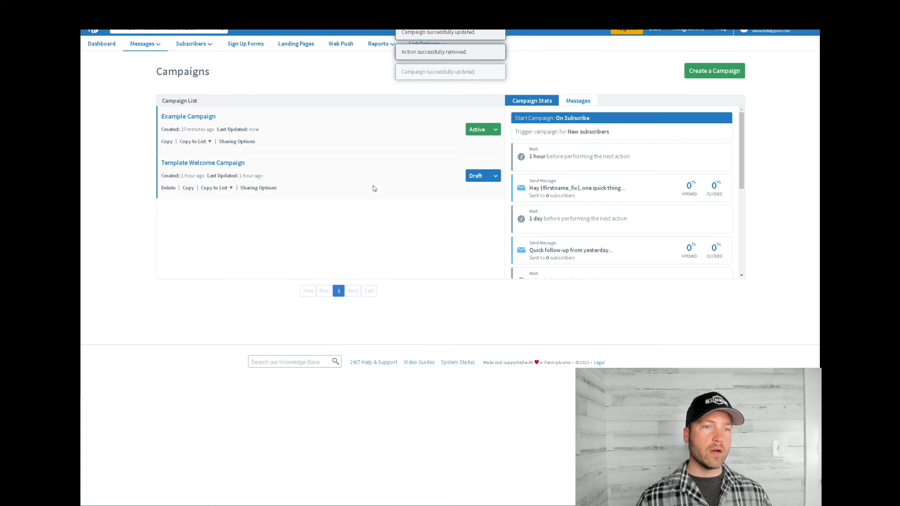